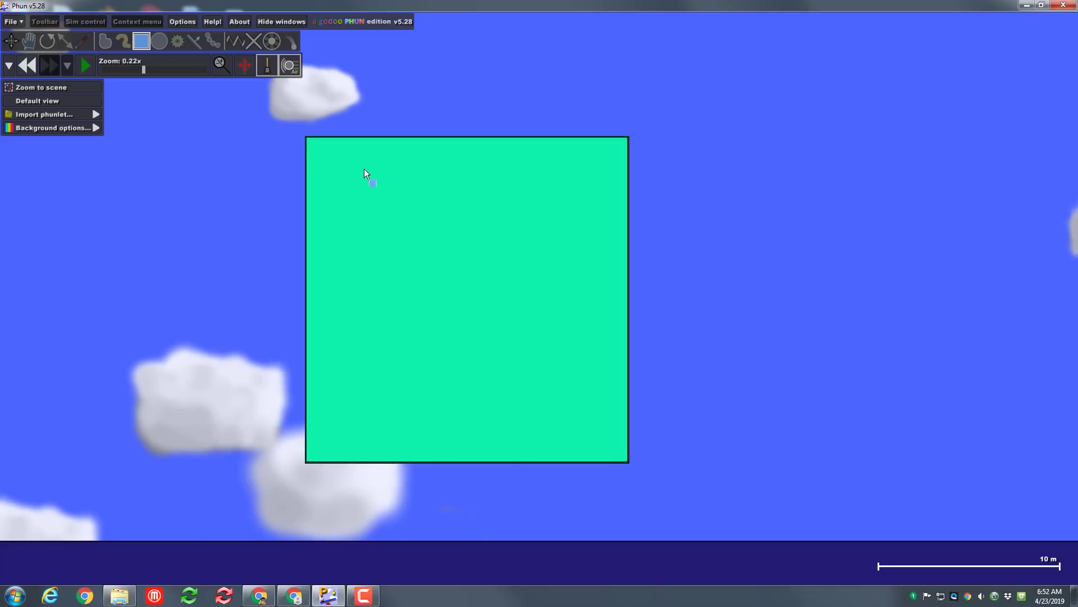
Place a hinge at the centre of the green square's upper edge and select it.
{"action": "left_click", "coordinate": [271, 41]}
{"action": "scroll", "coordinate": [480, 174], "scroll_direction": "up", "scroll_amount": 3}
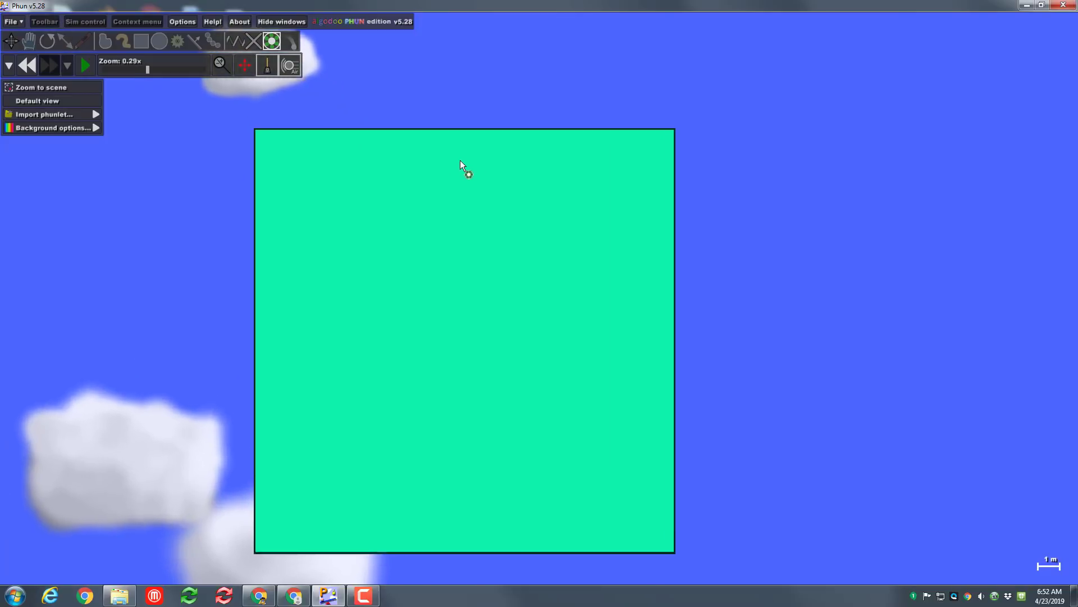
{"action": "left_click", "coordinate": [461, 129]}
{"action": "scroll", "coordinate": [479, 192], "scroll_direction": "down", "scroll_amount": 2}
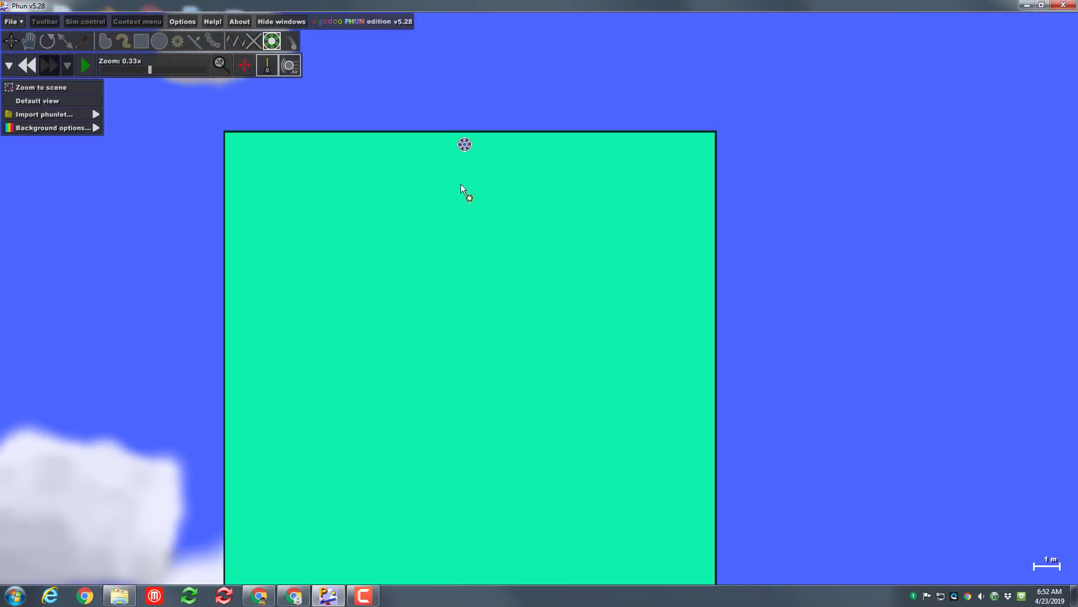
{"action": "scroll", "coordinate": [466, 141], "scroll_direction": "up", "scroll_amount": 2}
{"action": "left_click", "coordinate": [467, 142]}
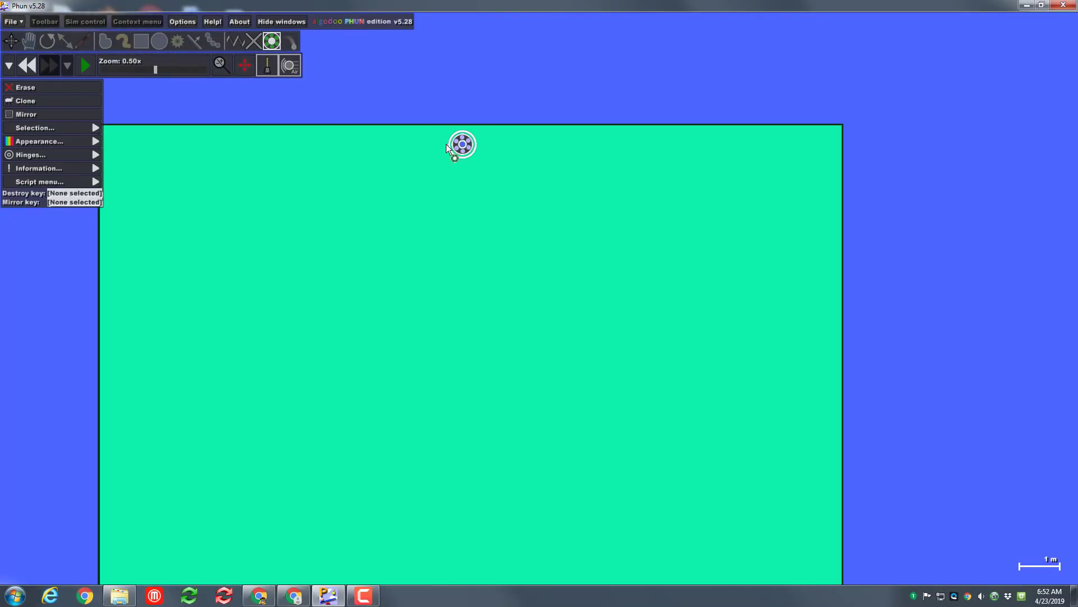
Enable auto-brake on the hinge and raise its motor strength to +inf Nm.
{"action": "mouse_move", "coordinate": [63, 154]}
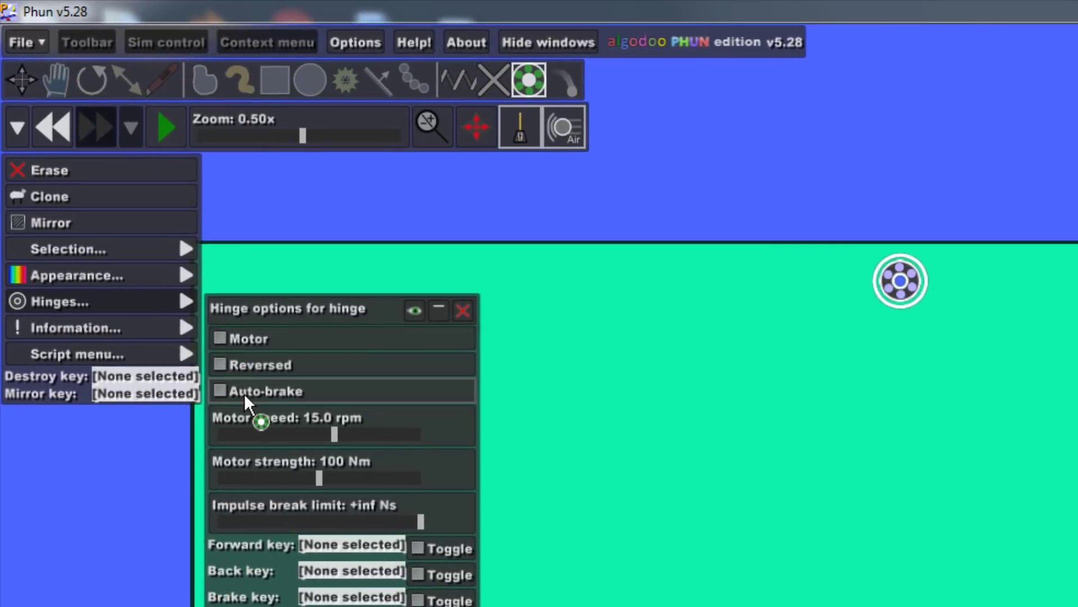
{"action": "left_click", "coordinate": [192, 308]}
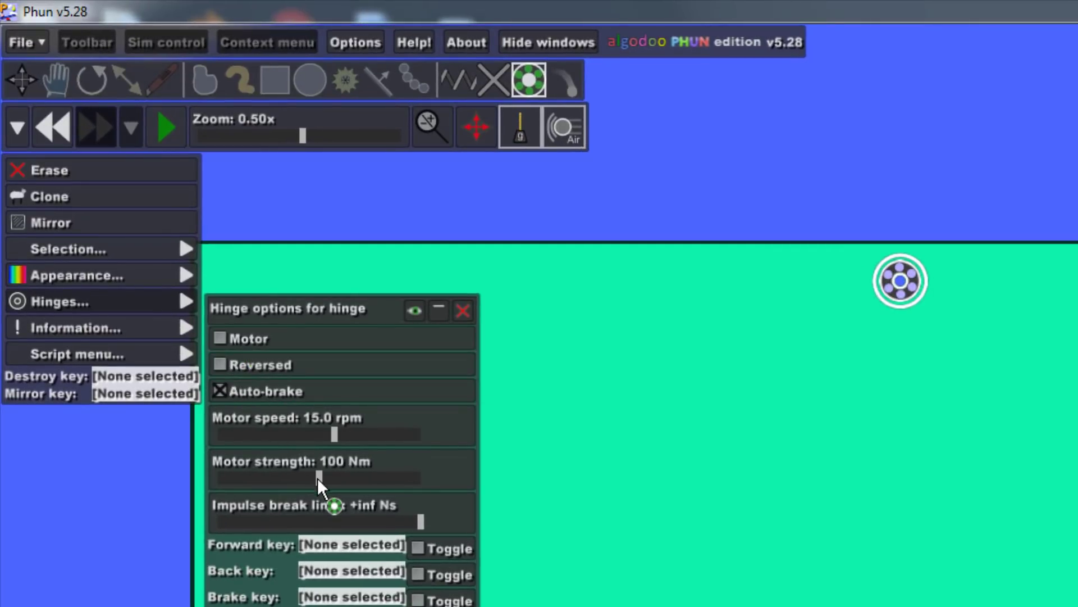
{"action": "left_click_drag", "start_coordinate": [320, 476], "coordinate": [429, 491]}
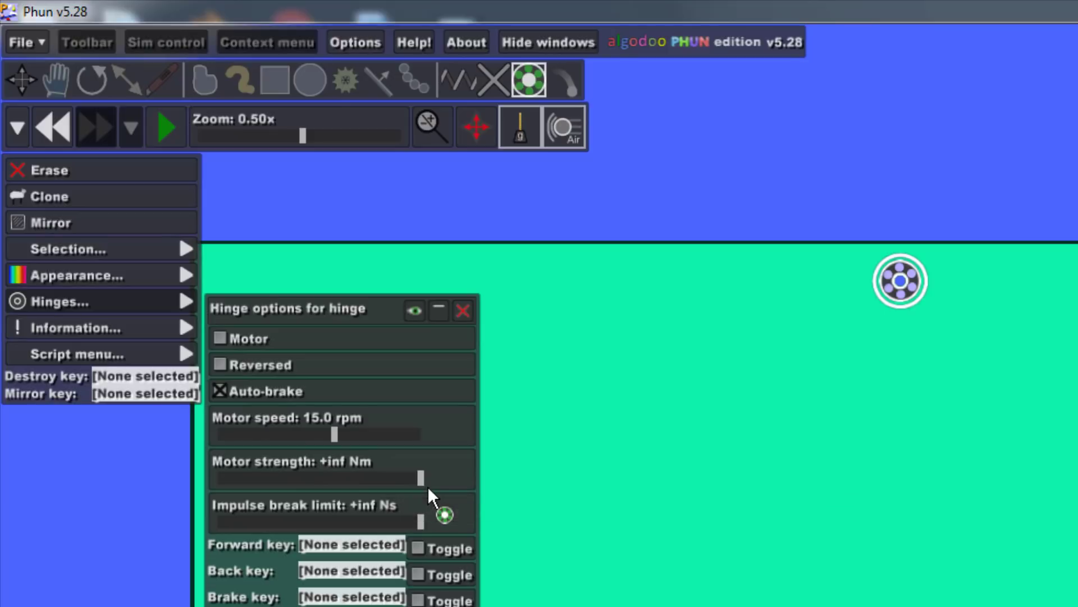
Assign the left arrow as the hinge's forward key and the right arrow as its back key.
{"action": "left_click", "coordinate": [372, 547]}
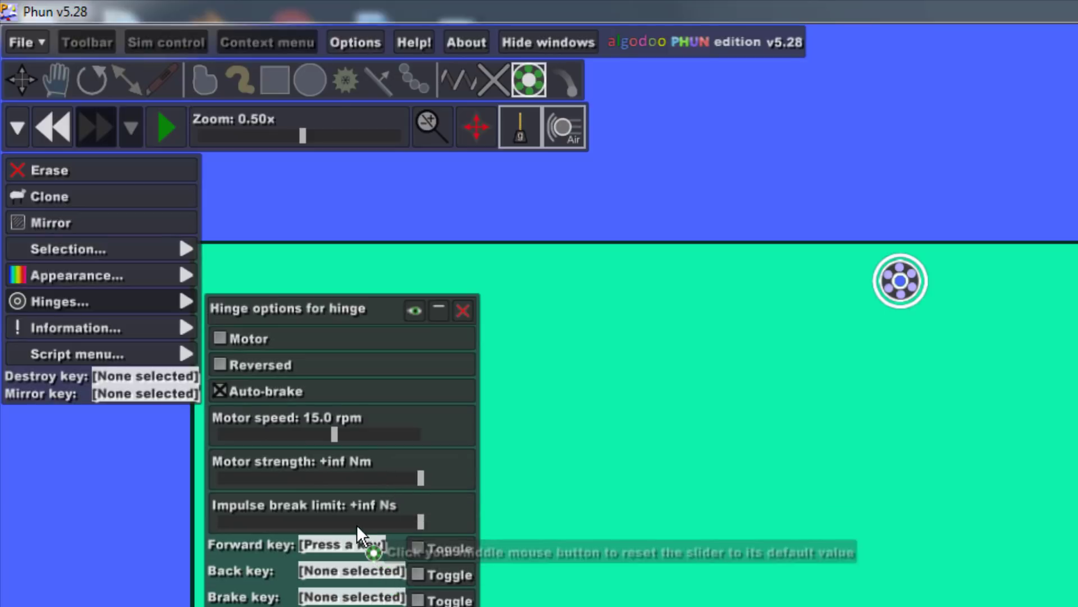
{"action": "key", "text": "Left"}
{"action": "left_click", "coordinate": [362, 570]}
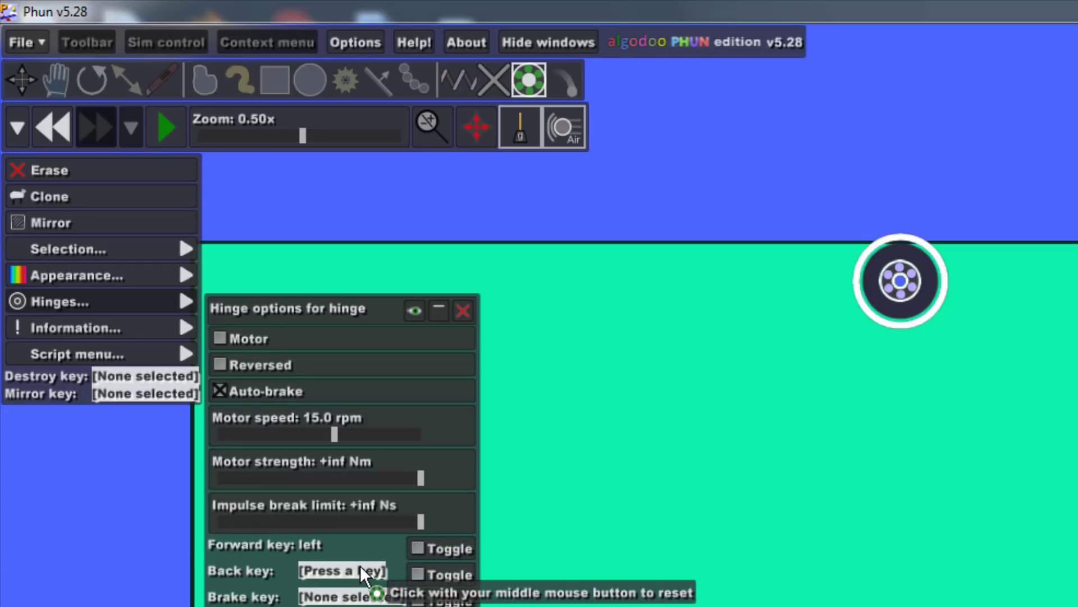
{"action": "key", "text": "Right"}
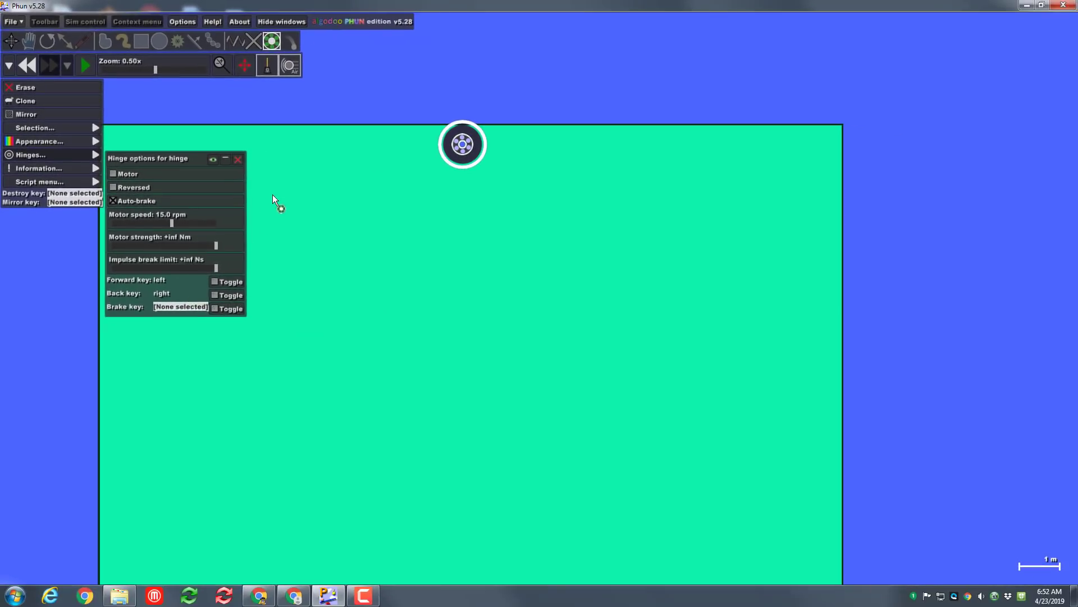
Run the simulation, set the hinge's motor speed to 1.72 rpm, and pause with the square level.
{"action": "left_click", "coordinate": [89, 71]}
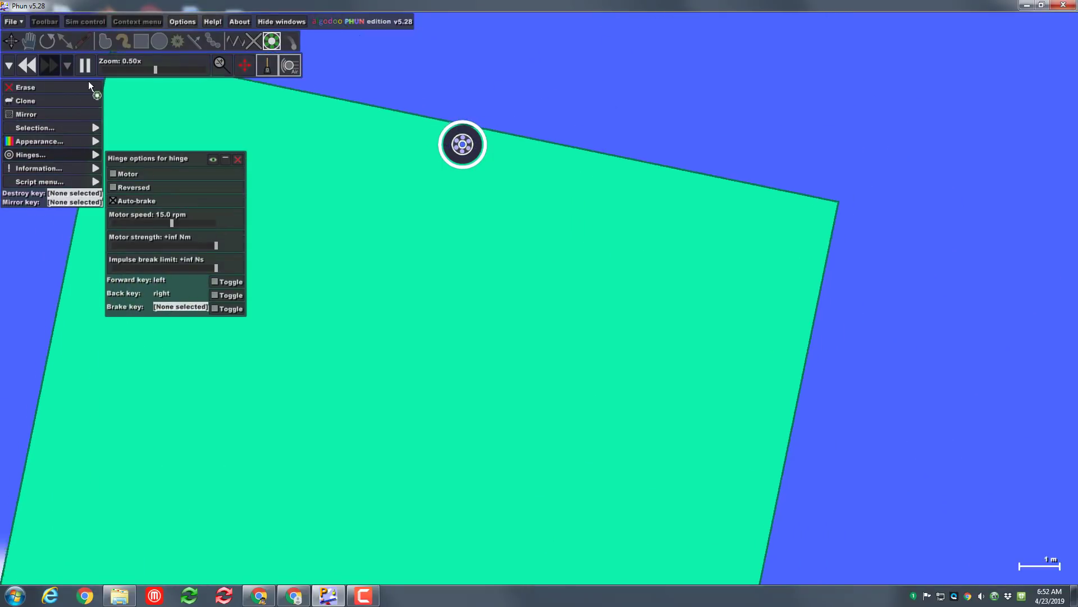
{"action": "left_click", "coordinate": [131, 223]}
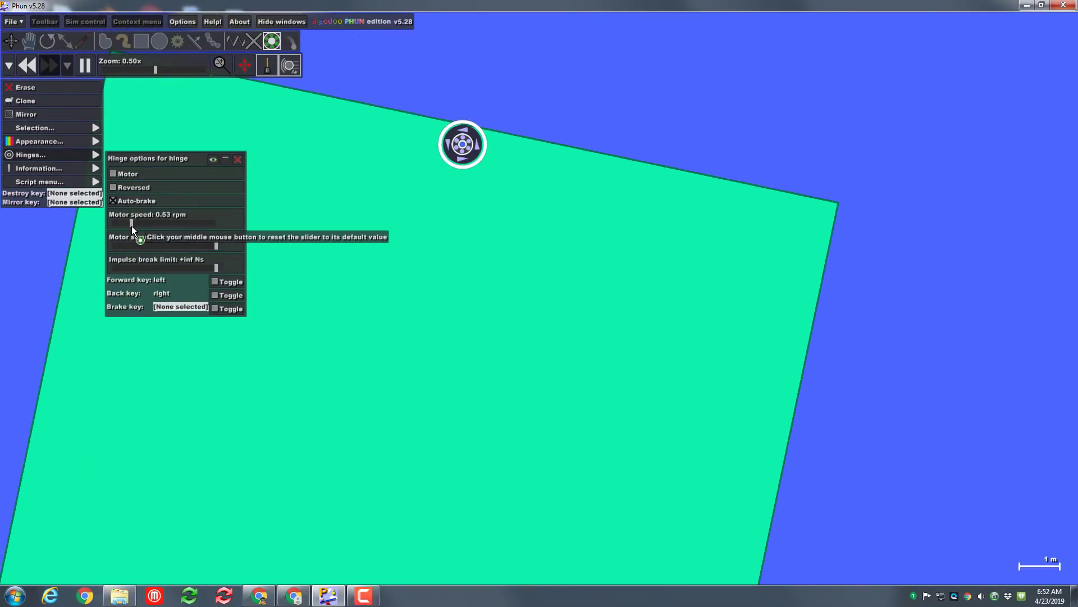
{"action": "left_click", "coordinate": [146, 221]}
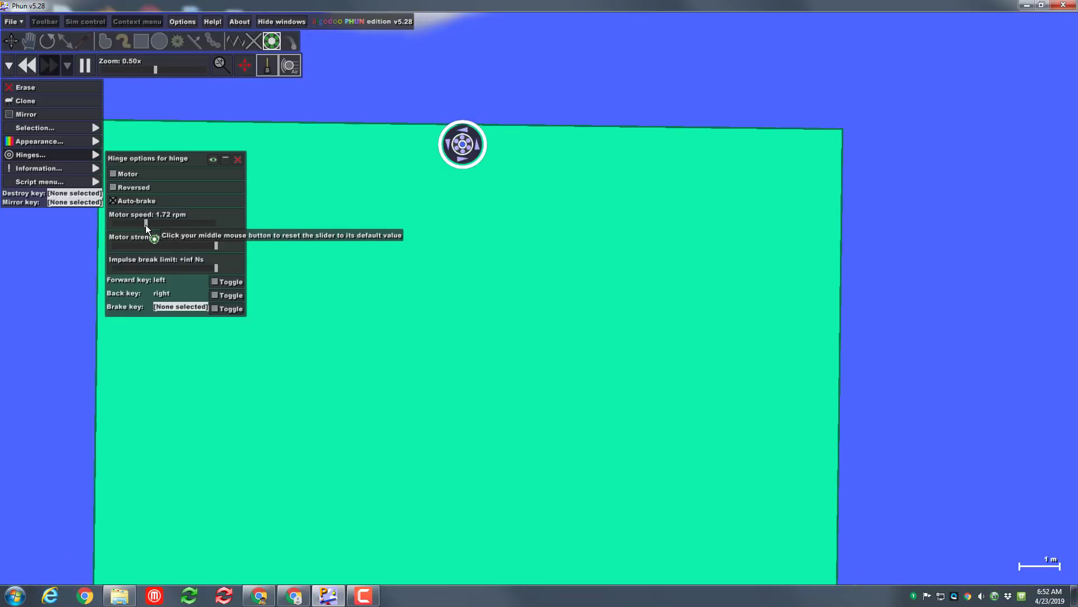
{"action": "left_click", "coordinate": [88, 69]}
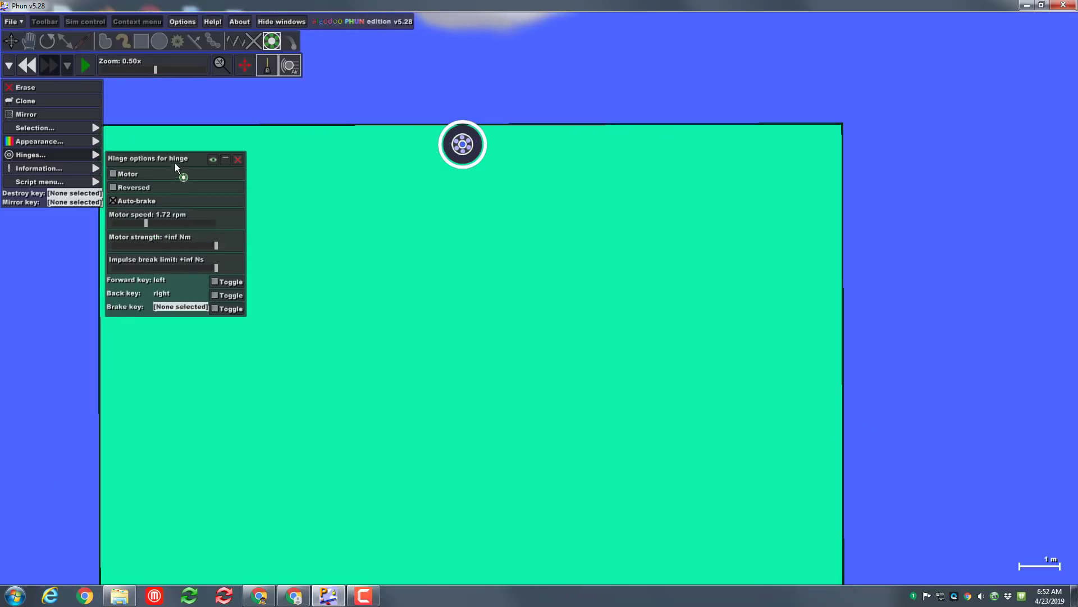
Deselect the hinge and set up the Brush tool as an eraser with a brush size of 0.35.
{"action": "scroll", "coordinate": [332, 108], "scroll_direction": "down", "scroll_amount": 3}
{"action": "left_click", "coordinate": [332, 108]}
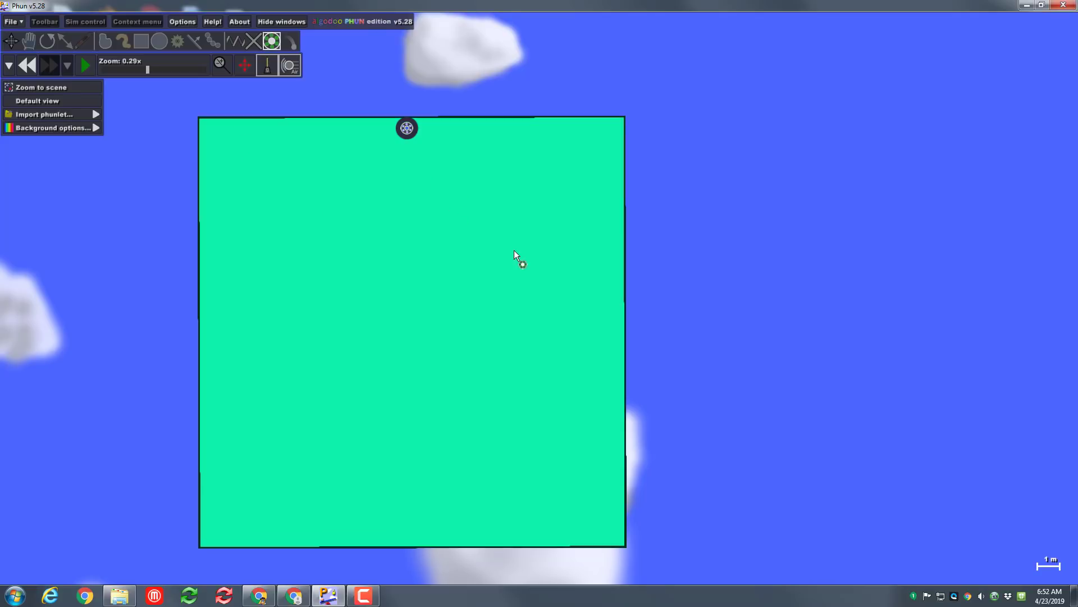
{"action": "left_click", "coordinate": [124, 44]}
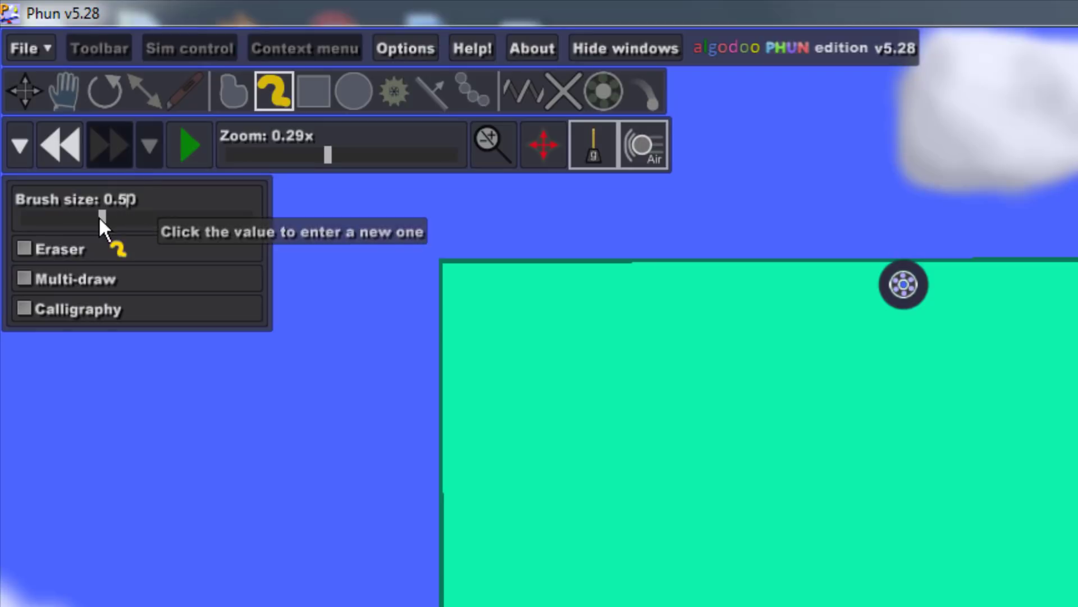
{"action": "left_click_drag", "start_coordinate": [101, 217], "coordinate": [85, 215]}
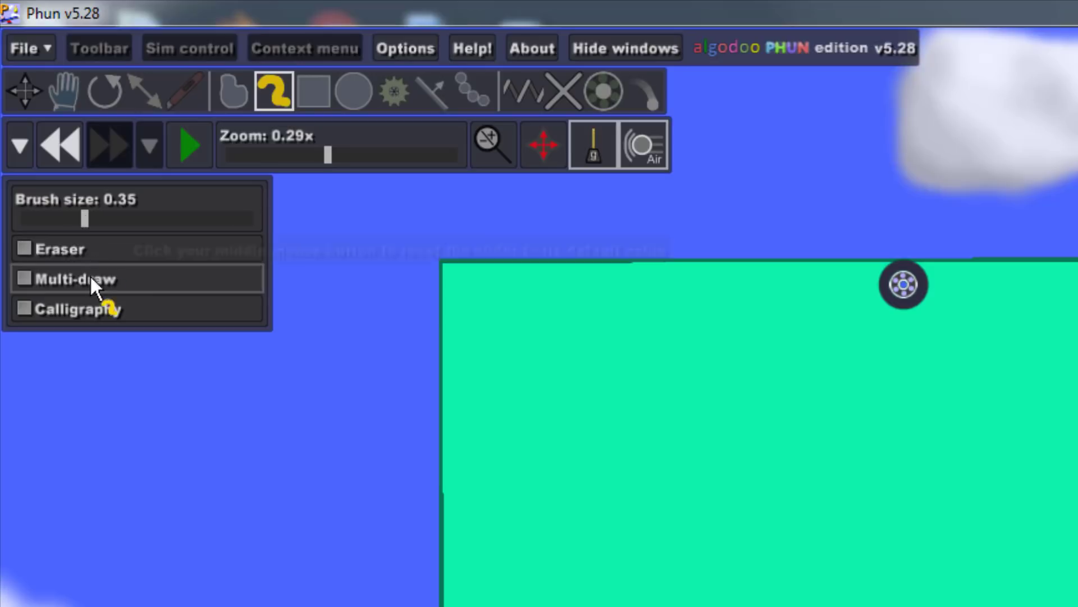
{"action": "left_click", "coordinate": [59, 250]}
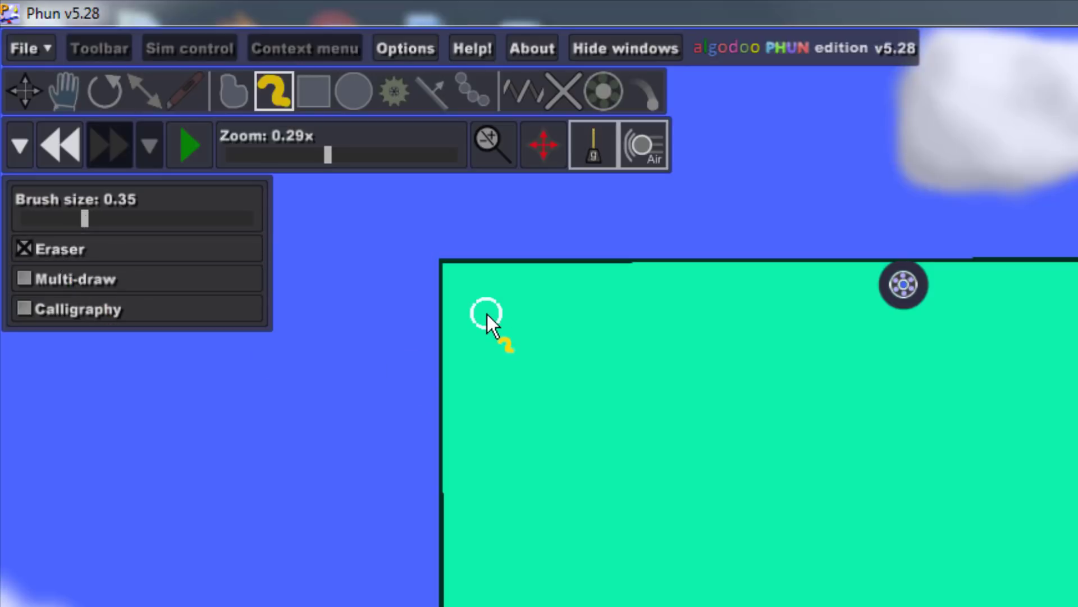
Erase a straight entrance shaft near the square's upper-left corner, with connected side corridors and dead ends leading toward the middle.
{"action": "key", "text": "shift"}
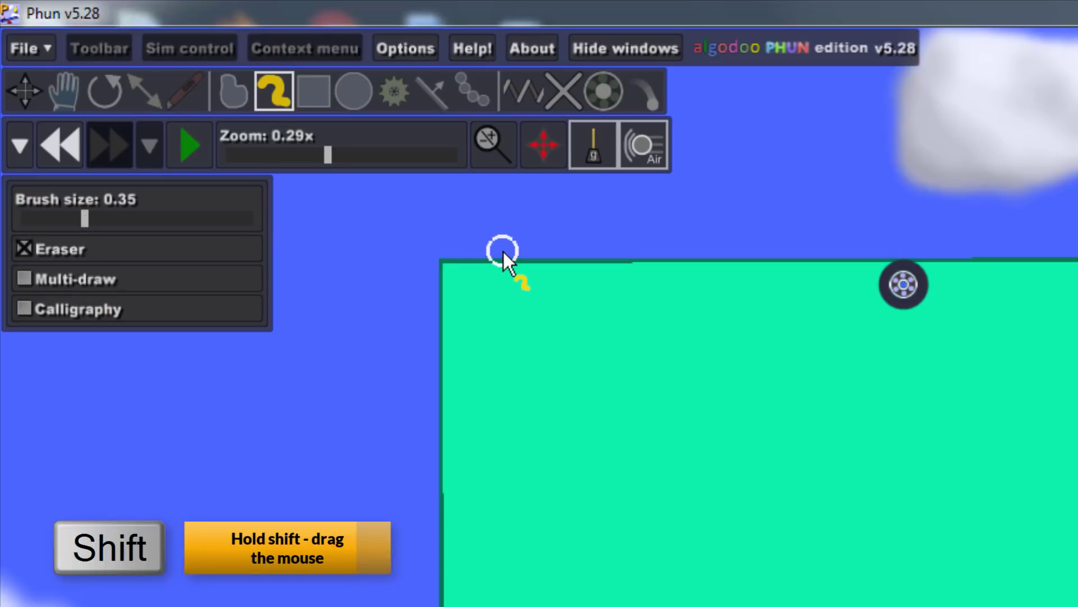
{"action": "left_click_drag", "start_coordinate": [503, 247], "coordinate": [502, 504]}
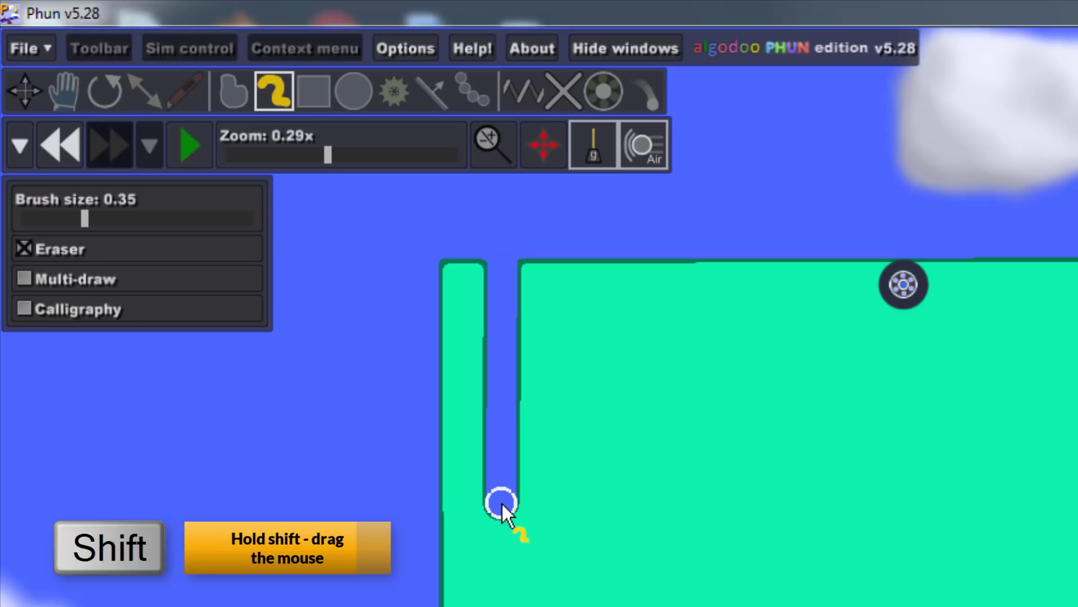
{"action": "mouse_move", "coordinate": [515, 383]}
{"action": "left_mouse_down"}
{"action": "mouse_move", "coordinate": [690, 383]}
{"action": "mouse_move", "coordinate": [692, 606]}
{"action": "left_mouse_up"}
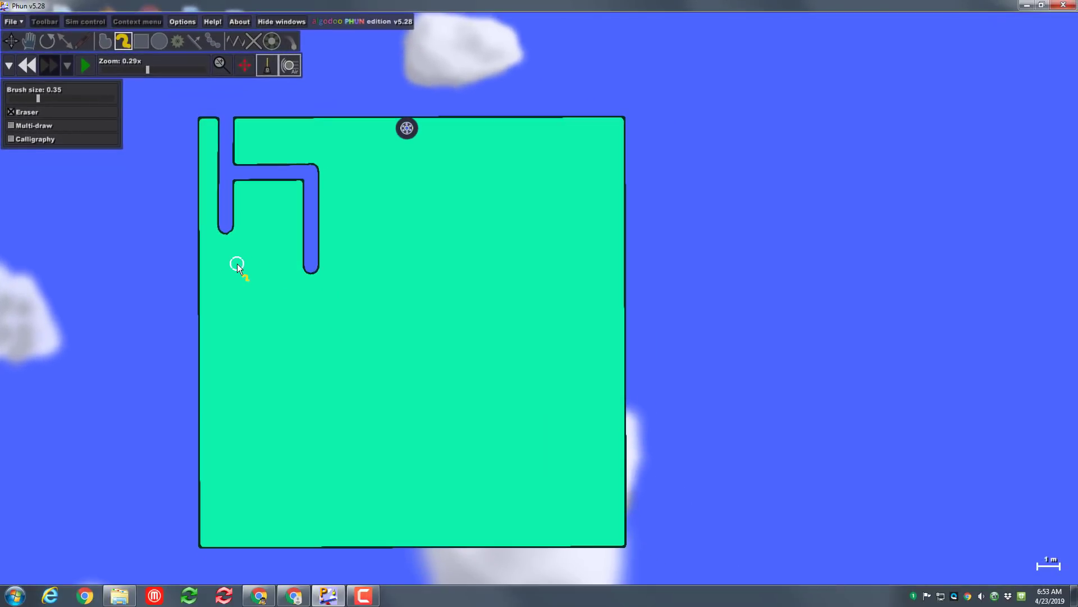
{"action": "left_click_drag", "start_coordinate": [292, 261], "coordinate": [308, 264]}
{"action": "mouse_move", "coordinate": [316, 216]}
{"action": "left_mouse_down"}
{"action": "mouse_move", "coordinate": [372, 216]}
{"action": "mouse_move", "coordinate": [375, 176]}
{"action": "left_mouse_up"}
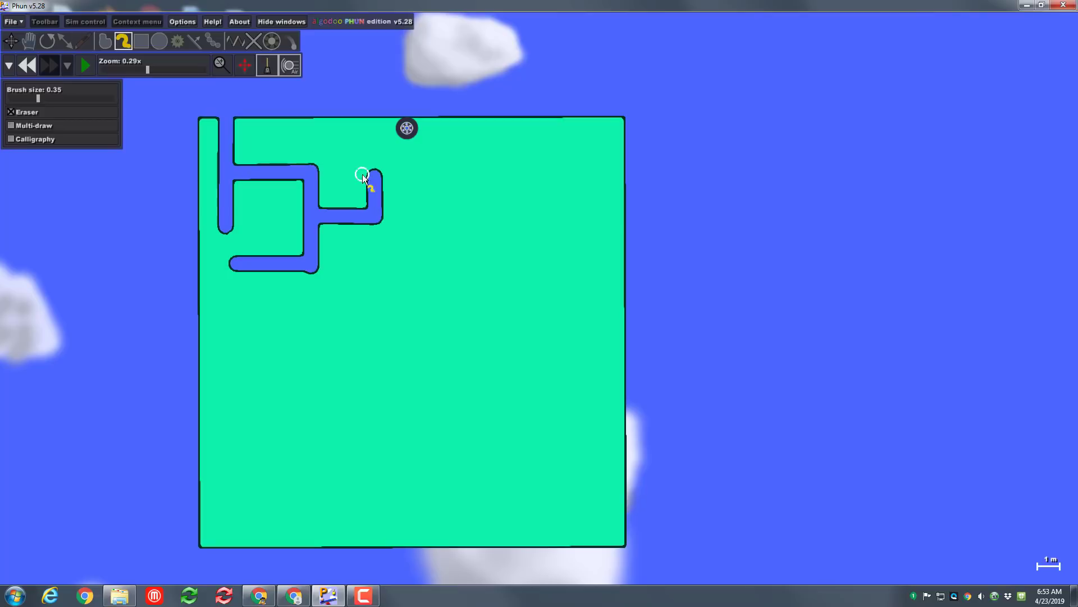
Draw a small ball just above the square's upper edge, narrow enough to fit the maze corridors.
{"action": "left_click", "coordinate": [158, 42]}
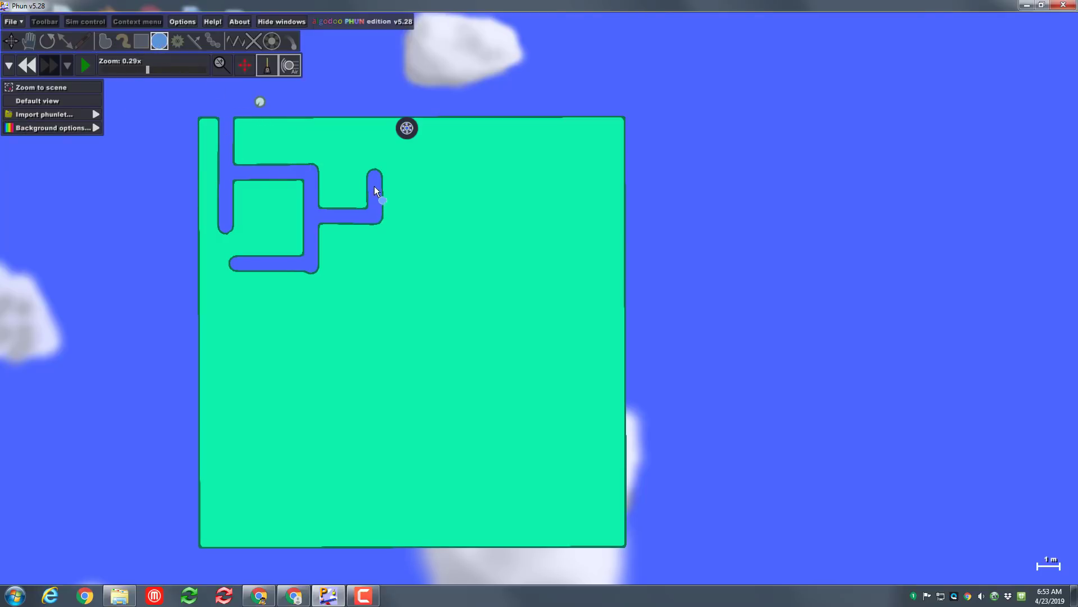
{"action": "mouse_move", "coordinate": [376, 176]}
{"action": "left_mouse_down"}
{"action": "mouse_move", "coordinate": [471, 184]}
{"action": "mouse_move", "coordinate": [433, 189]}
{"action": "left_mouse_up"}
{"action": "key", "text": "Delete"}
Erase the rest of the maze path, winding down to the lower-right area and back to an exit through the lower edge.
{"action": "left_click", "coordinate": [125, 41]}
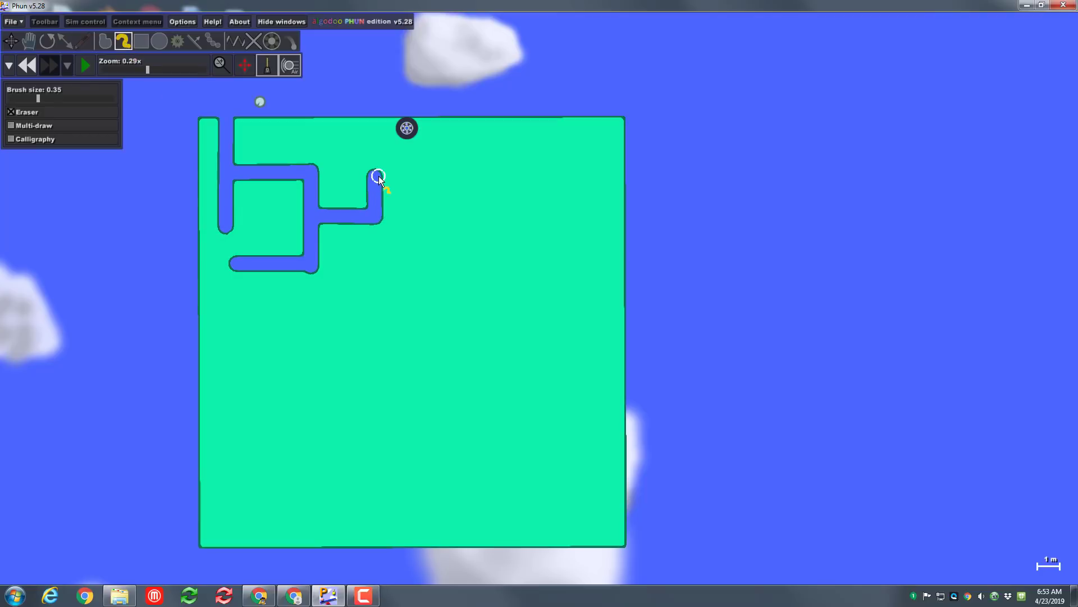
{"action": "mouse_move", "coordinate": [379, 176]}
{"action": "left_mouse_down"}
{"action": "mouse_move", "coordinate": [439, 177]}
{"action": "mouse_move", "coordinate": [413, 204]}
{"action": "left_mouse_up"}
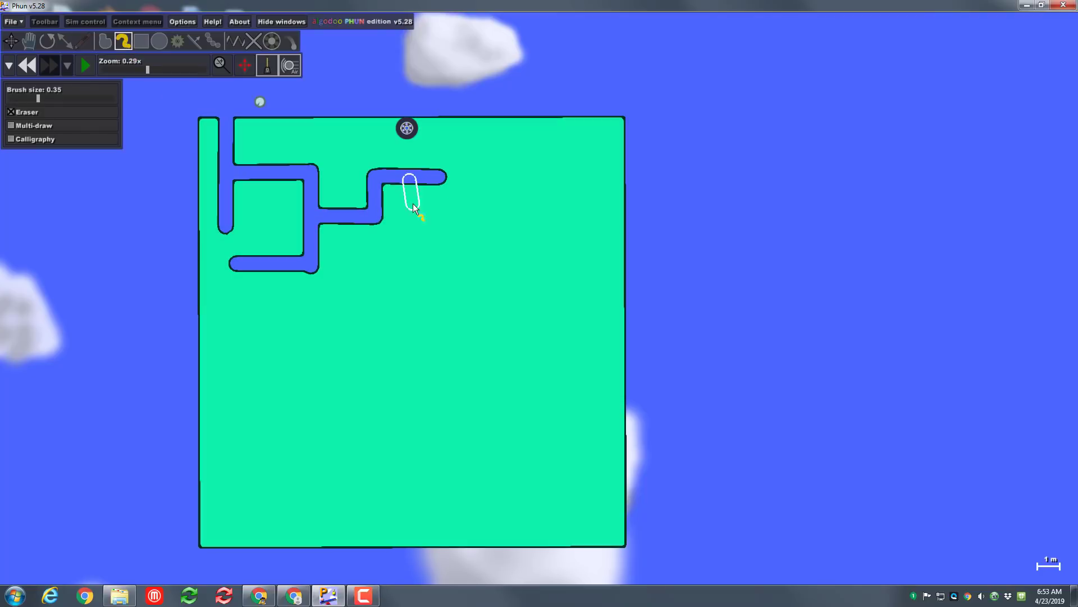
{"action": "mouse_move", "coordinate": [415, 255]}
{"action": "left_mouse_down"}
{"action": "mouse_move", "coordinate": [352, 257]}
{"action": "mouse_move", "coordinate": [350, 316]}
{"action": "mouse_move", "coordinate": [423, 315]}
{"action": "mouse_move", "coordinate": [420, 375]}
{"action": "mouse_move", "coordinate": [499, 375]}
{"action": "mouse_move", "coordinate": [504, 434]}
{"action": "mouse_move", "coordinate": [574, 430]}
{"action": "mouse_move", "coordinate": [574, 477]}
{"action": "mouse_move", "coordinate": [512, 476]}
{"action": "mouse_move", "coordinate": [541, 500]}
{"action": "mouse_move", "coordinate": [542, 520]}
{"action": "left_mouse_up"}
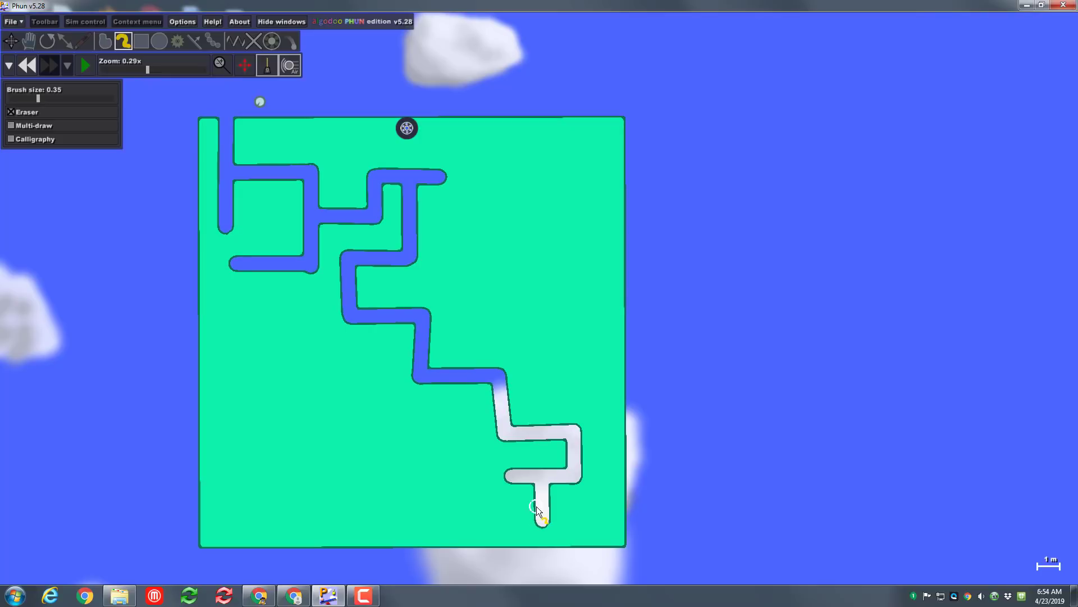
{"action": "mouse_move", "coordinate": [406, 507]}
{"action": "left_mouse_down"}
{"action": "mouse_move", "coordinate": [394, 505]}
{"action": "mouse_move", "coordinate": [444, 428]}
{"action": "mouse_move", "coordinate": [312, 426]}
{"action": "mouse_move", "coordinate": [313, 479]}
{"action": "mouse_move", "coordinate": [248, 458]}
{"action": "mouse_move", "coordinate": [247, 520]}
{"action": "mouse_move", "coordinate": [345, 503]}
{"action": "mouse_move", "coordinate": [344, 549]}
{"action": "left_mouse_up"}
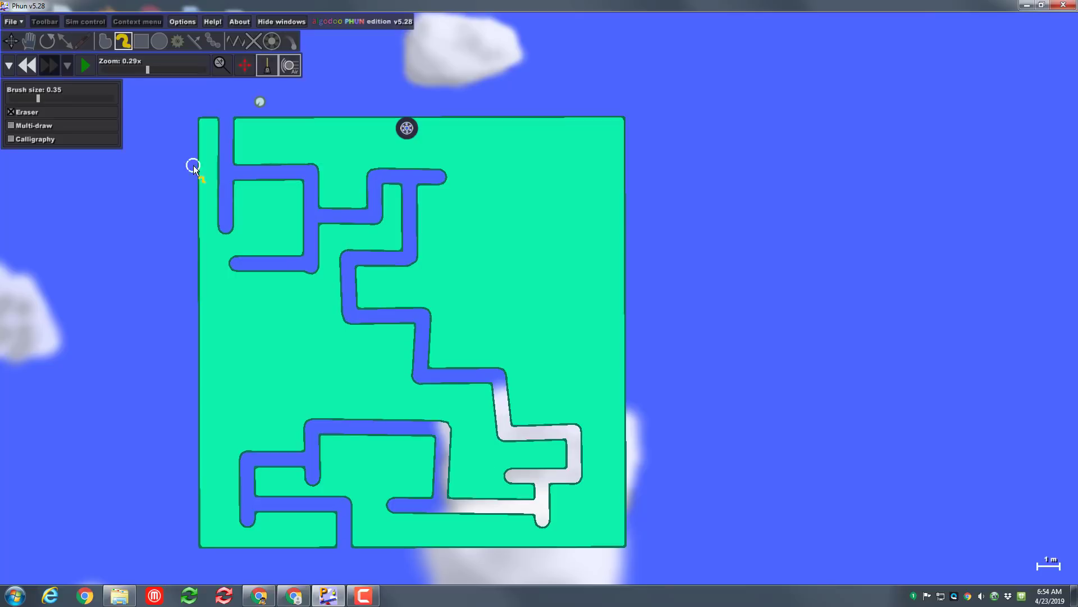
Run the simulation to test the carved maze and rewind it to the starting state.
{"action": "left_click", "coordinate": [93, 71]}
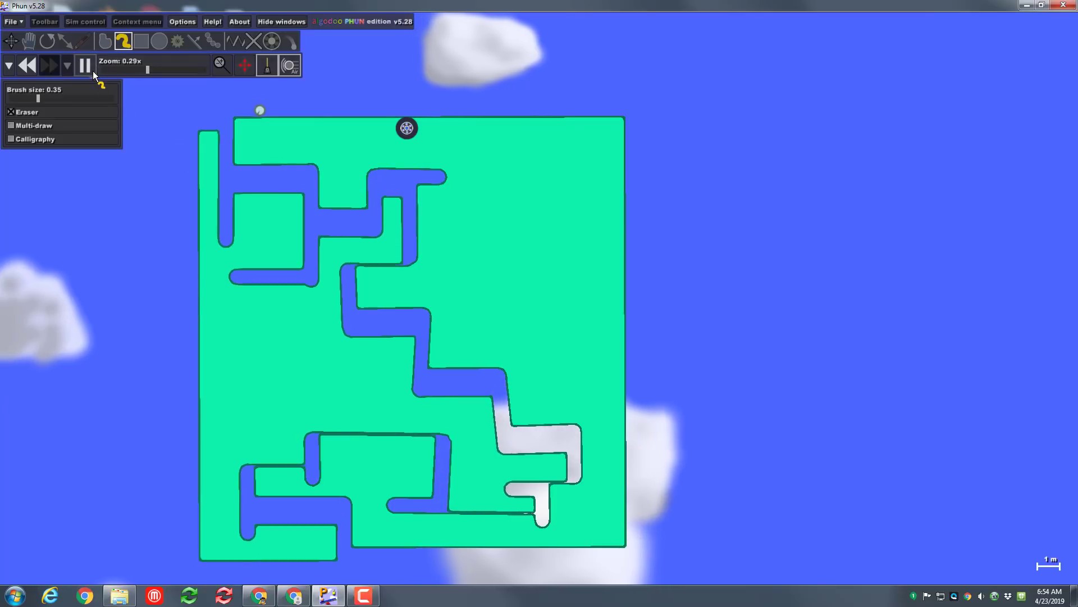
{"action": "left_click", "coordinate": [33, 66]}
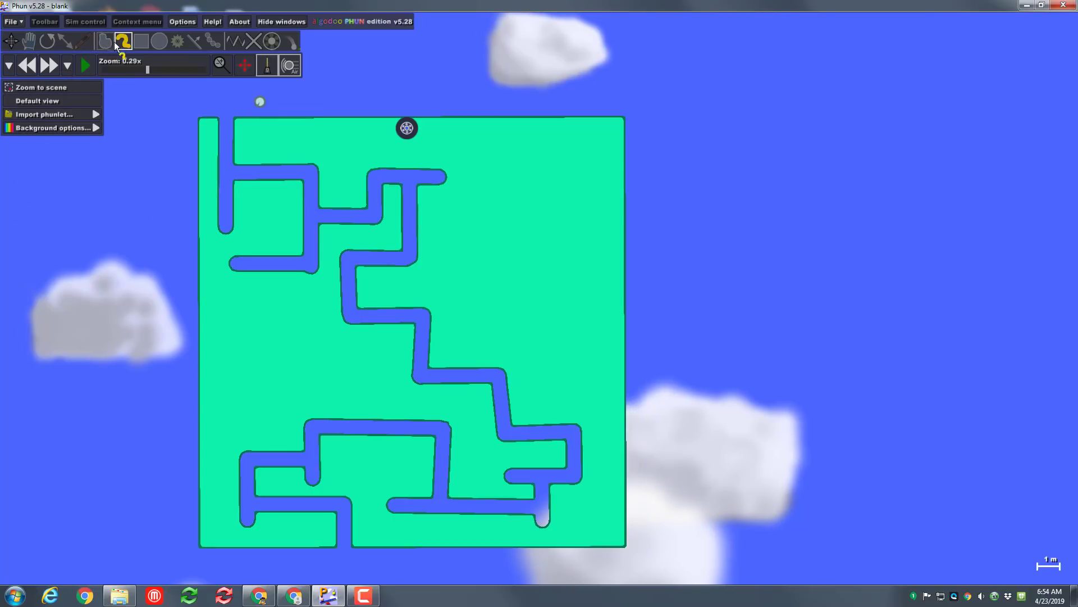
Draw a thin rectangle across the exit gap at the maze's lower edge and fixate both ends to the maze pieces.
{"action": "left_click", "coordinate": [148, 45]}
{"action": "mouse_move", "coordinate": [315, 555]}
{"action": "left_mouse_down"}
{"action": "mouse_move", "coordinate": [328, 537]}
{"action": "mouse_move", "coordinate": [393, 537]}
{"action": "mouse_move", "coordinate": [342, 539]}
{"action": "left_mouse_up"}
{"action": "right_click", "coordinate": [355, 547]}
{"action": "left_click", "coordinate": [252, 42]}
{"action": "scroll", "coordinate": [388, 522], "scroll_direction": "up", "scroll_amount": 3}
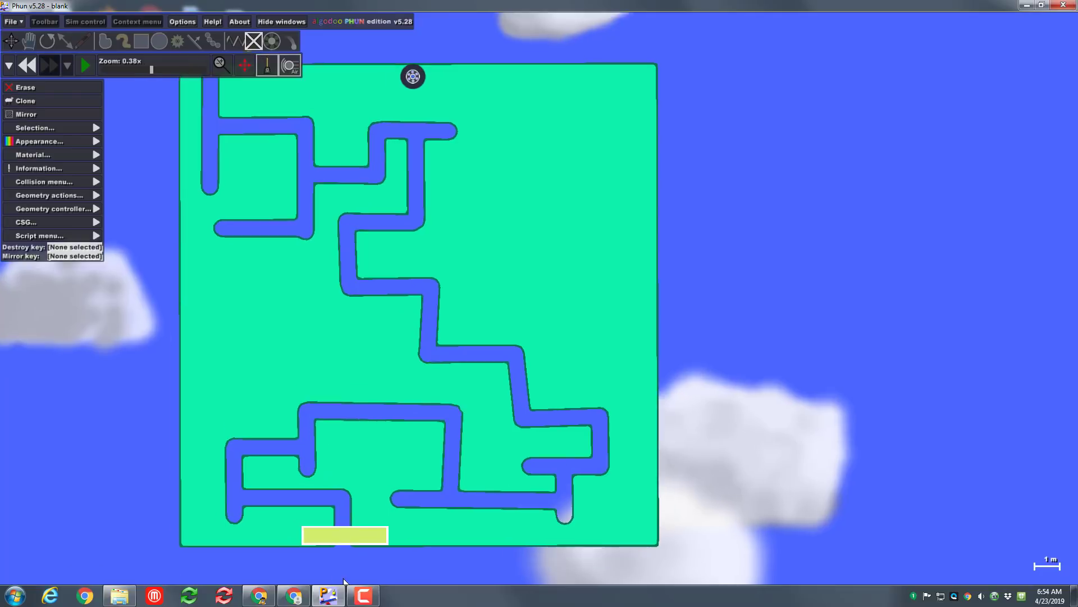
{"action": "left_click", "coordinate": [312, 530]}
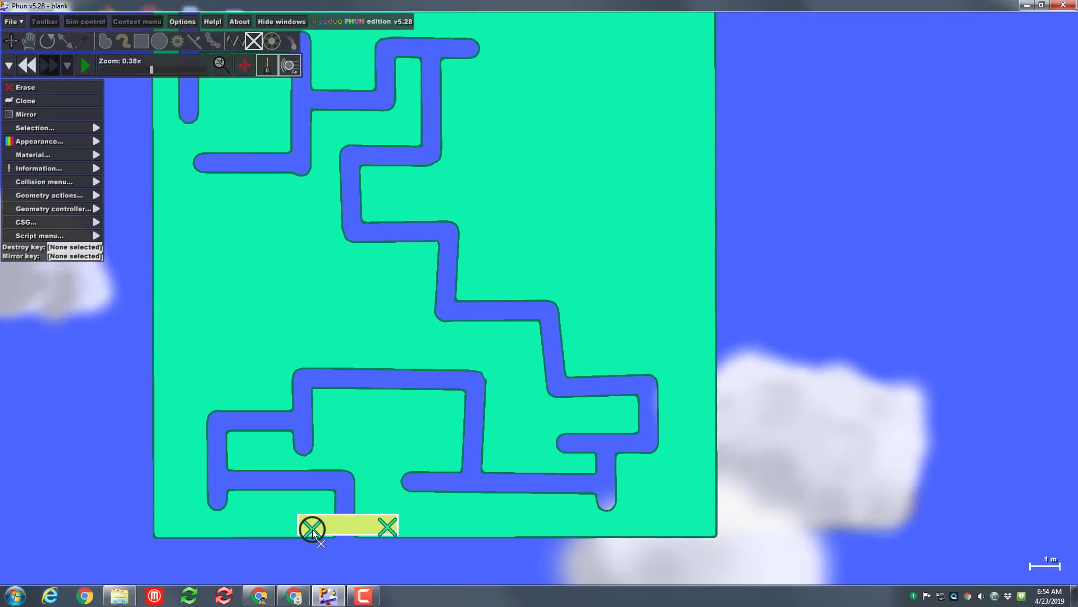
Turn off collision group A for the bridging rectangle and reduce its opacity to fully transparent.
{"action": "scroll", "coordinate": [313, 497], "scroll_direction": "down", "scroll_amount": 2}
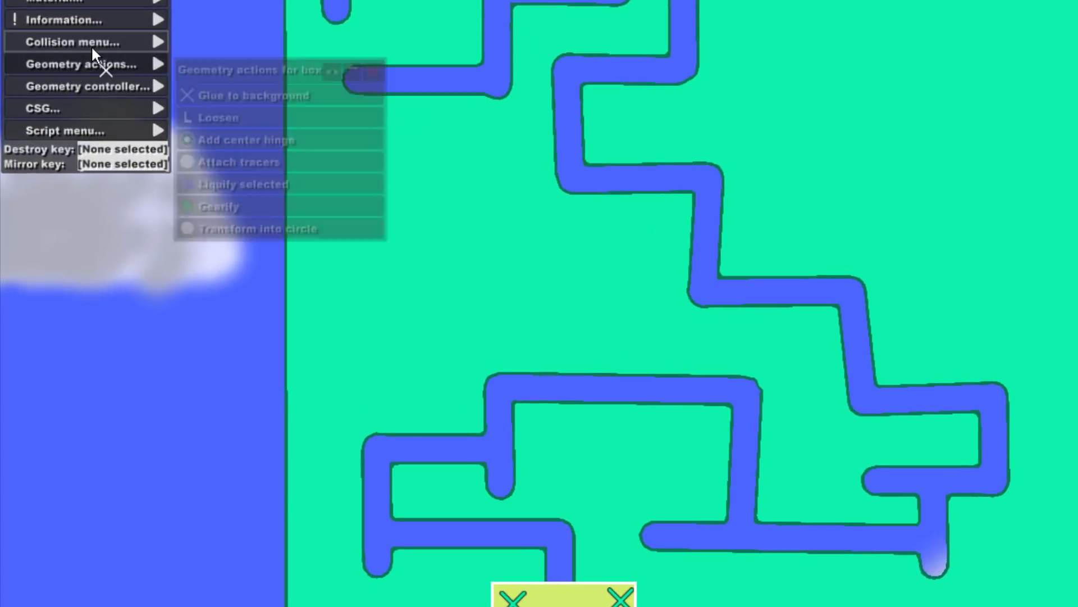
{"action": "mouse_move", "coordinate": [81, 88]}
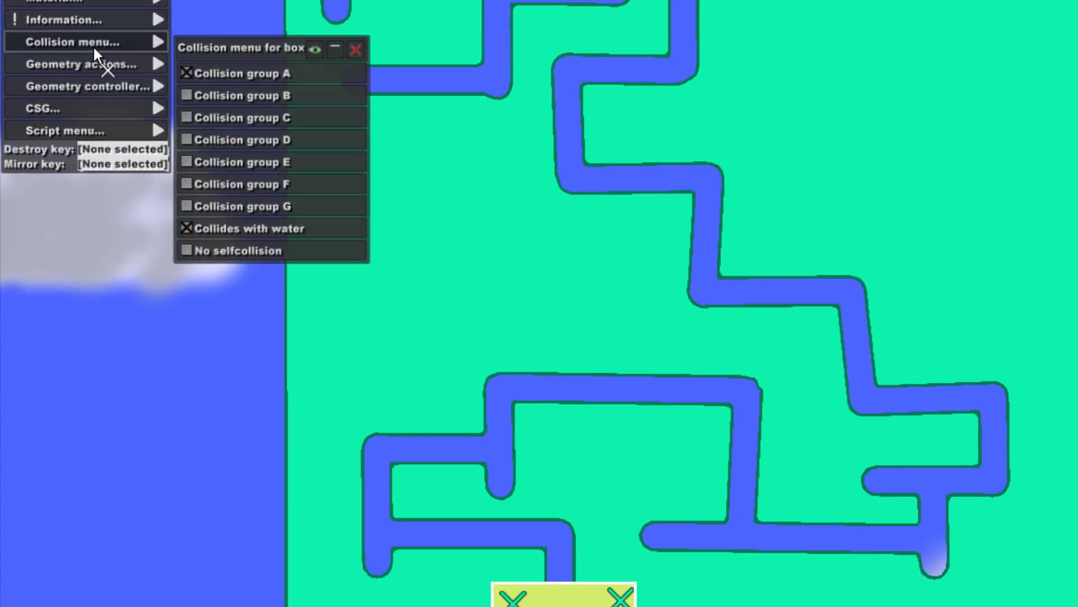
{"action": "left_click", "coordinate": [188, 72]}
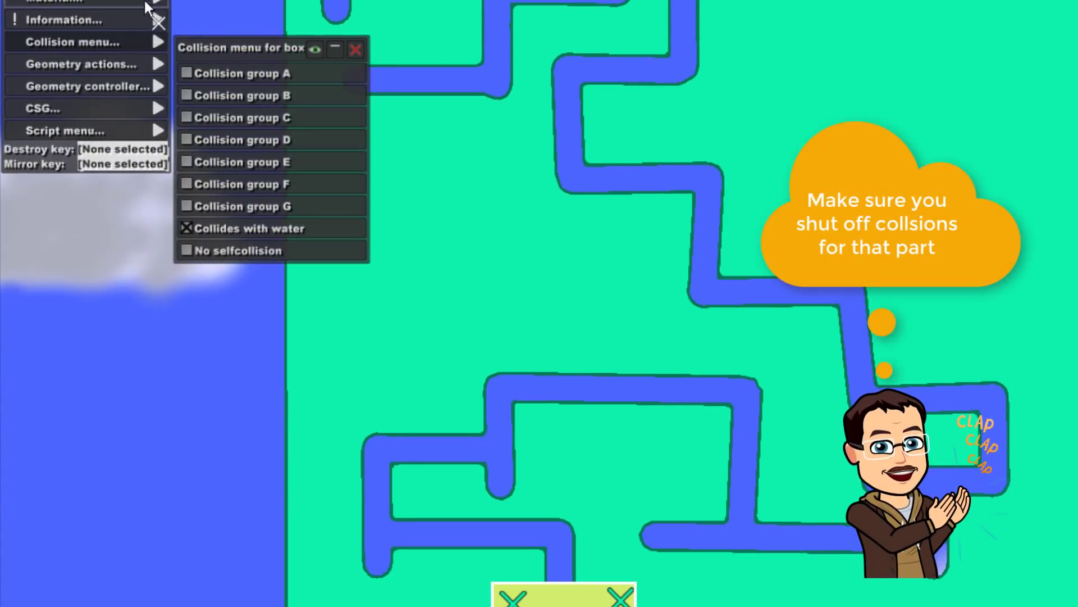
{"action": "mouse_move", "coordinate": [124, 15]}
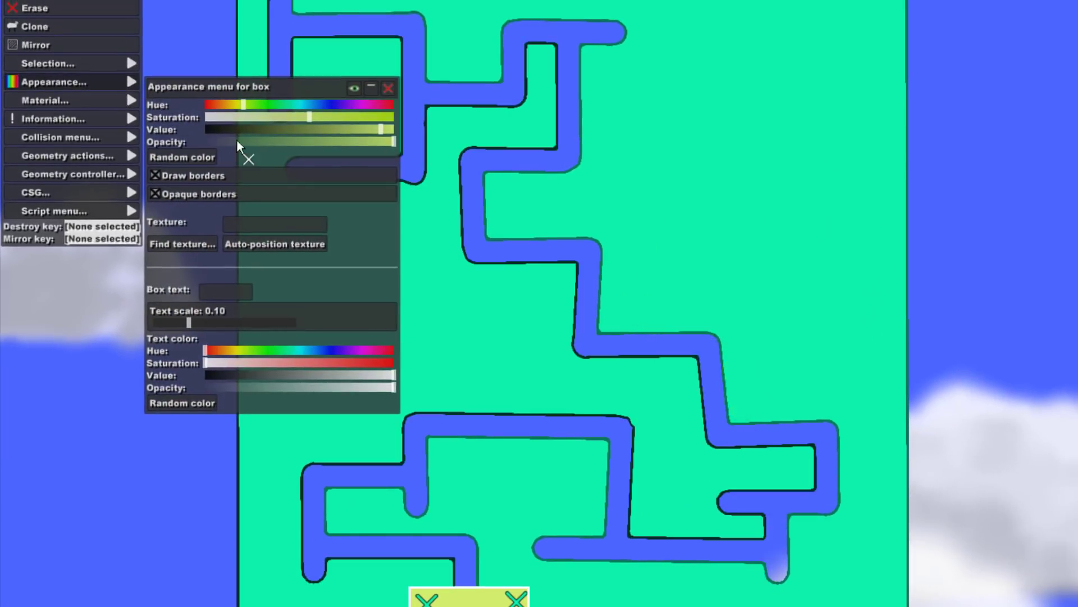
{"action": "left_click_drag", "start_coordinate": [396, 141], "coordinate": [179, 174]}
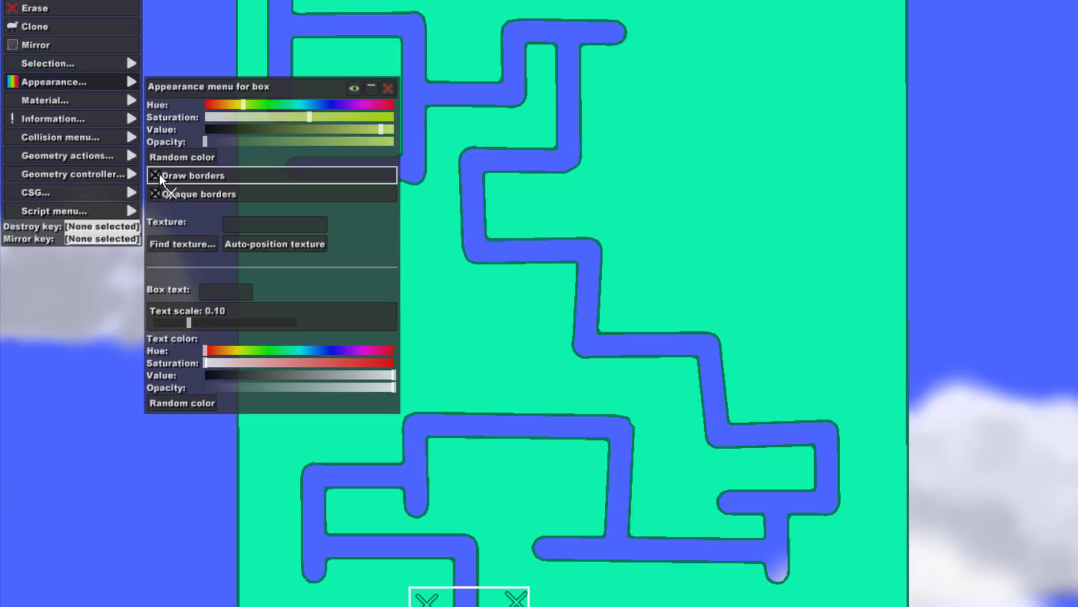
Fixate the maze near its centre and toggle the bridging rectangle's border drawing and opaque borders off and back on.
{"action": "left_click", "coordinate": [159, 174]}
{"action": "left_click", "coordinate": [510, 289]}
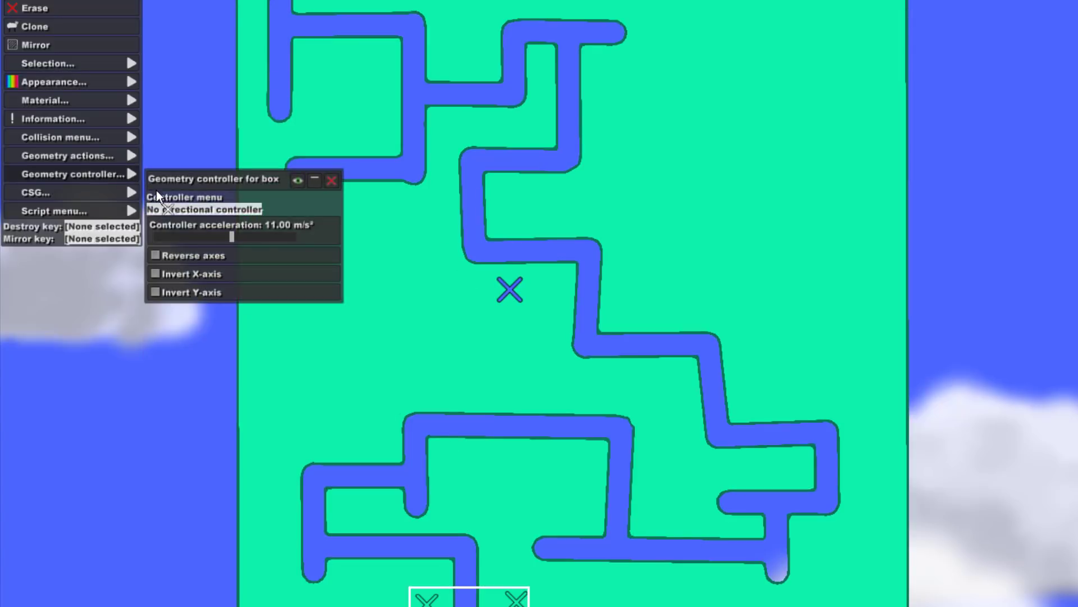
{"action": "mouse_move", "coordinate": [113, 157]}
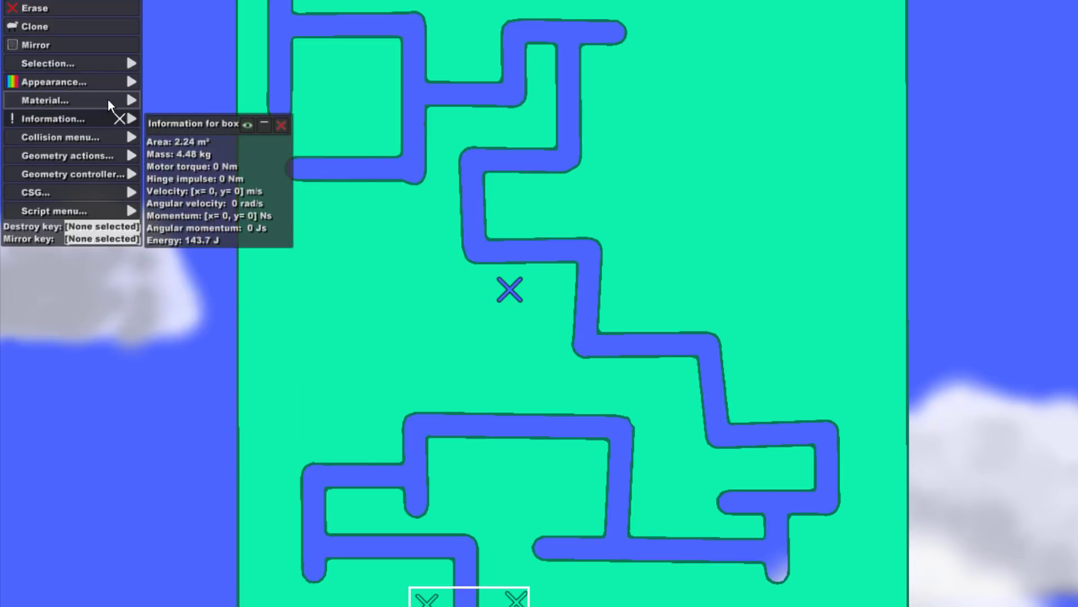
{"action": "mouse_move", "coordinate": [113, 83]}
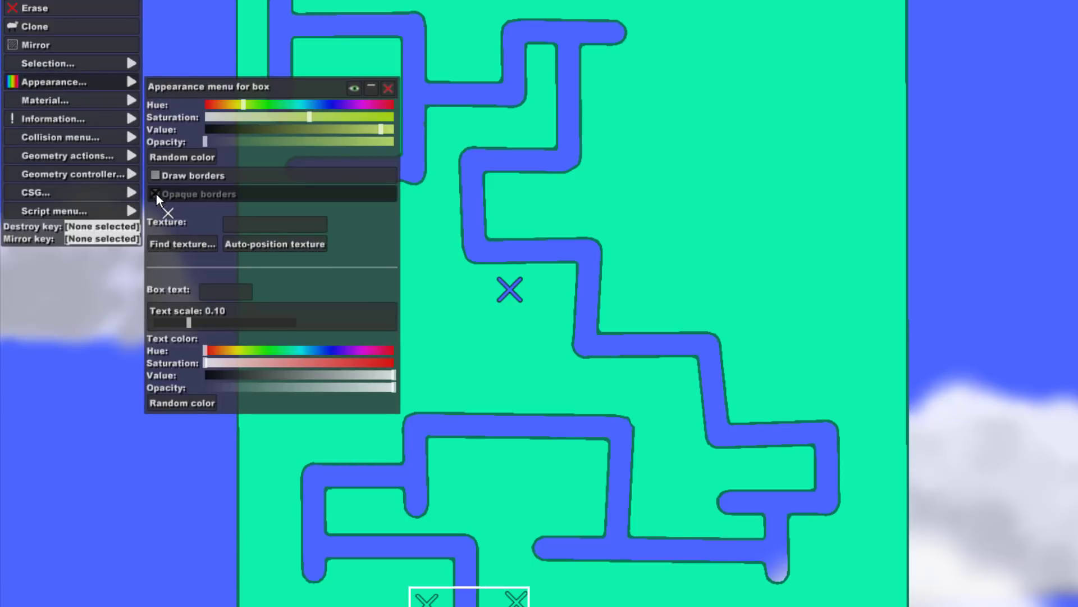
{"action": "left_click", "coordinate": [156, 176]}
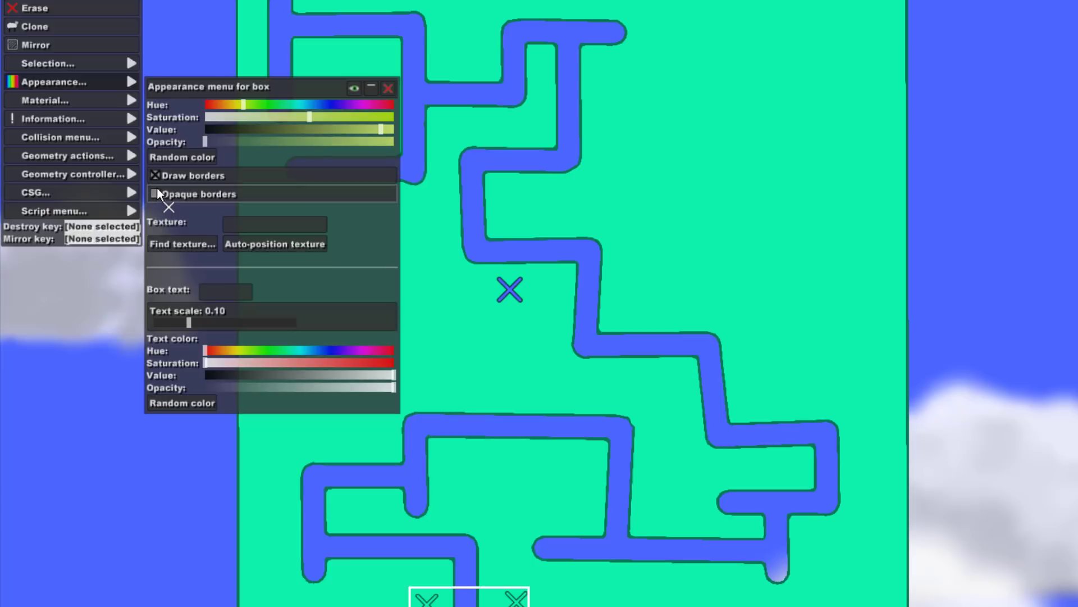
{"action": "left_click", "coordinate": [156, 194]}
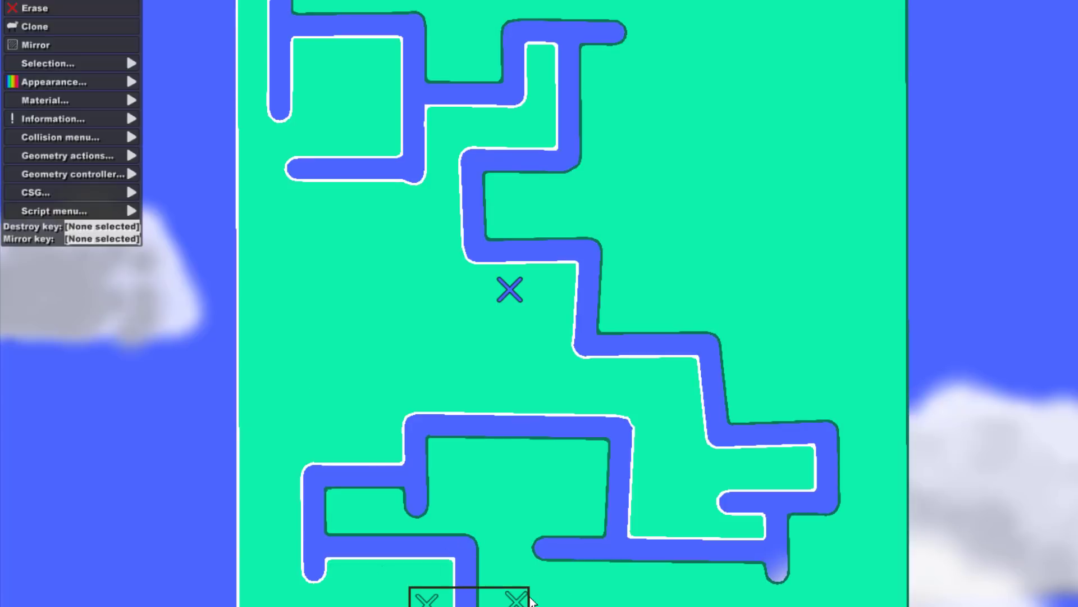
Place one small fixate on each side of the exit gap to hold the bridging rectangle to the maze.
{"action": "scroll", "coordinate": [522, 603], "scroll_direction": "up", "scroll_amount": 10}
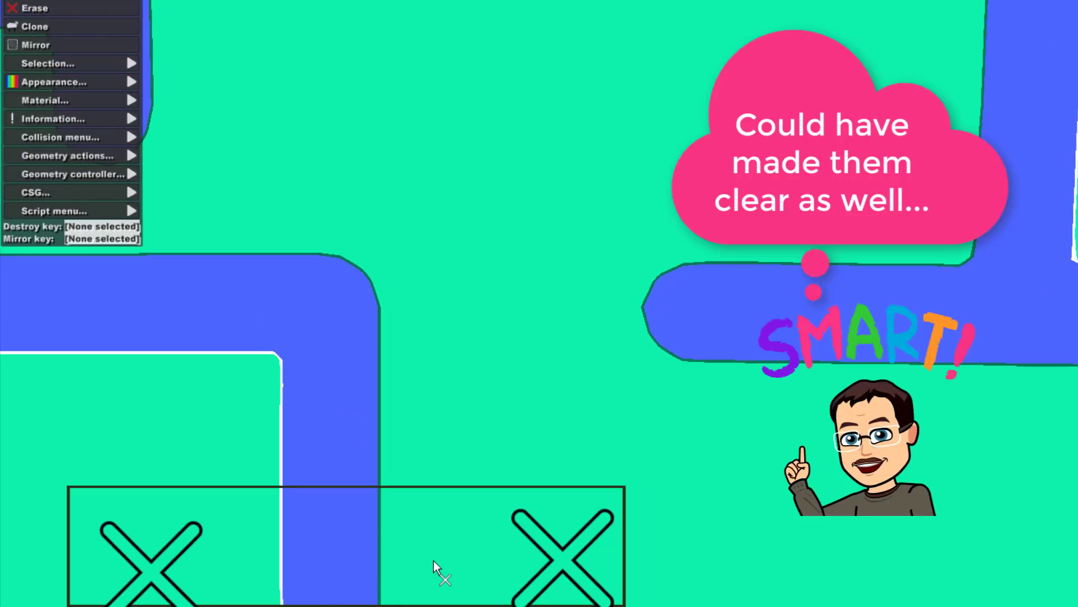
{"action": "left_click", "coordinate": [439, 595]}
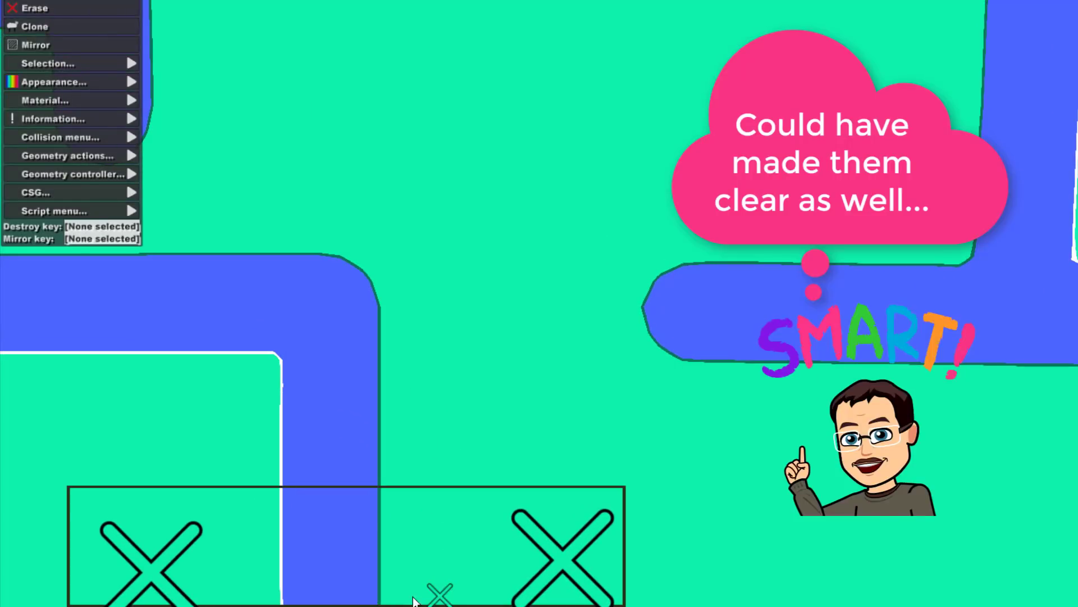
{"action": "left_click", "coordinate": [252, 594]}
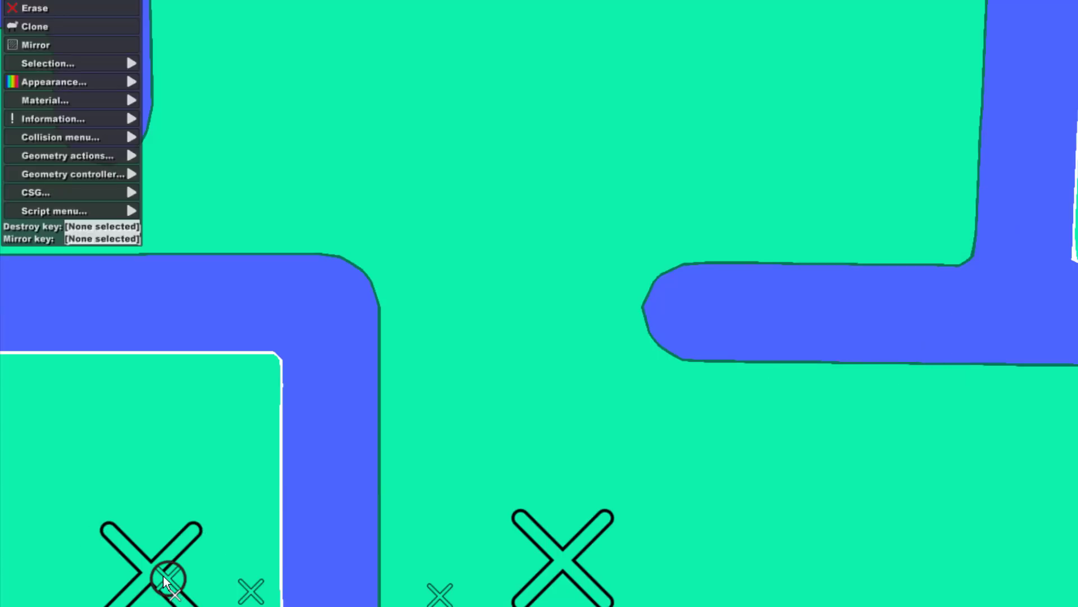
Delete the two large fixates from the bridging rectangle, along with the stray small one beside them.
{"action": "left_click", "coordinate": [163, 576]}
{"action": "key", "text": "Delete"}
{"action": "left_click", "coordinate": [159, 575]}
{"action": "key", "text": "Delete"}
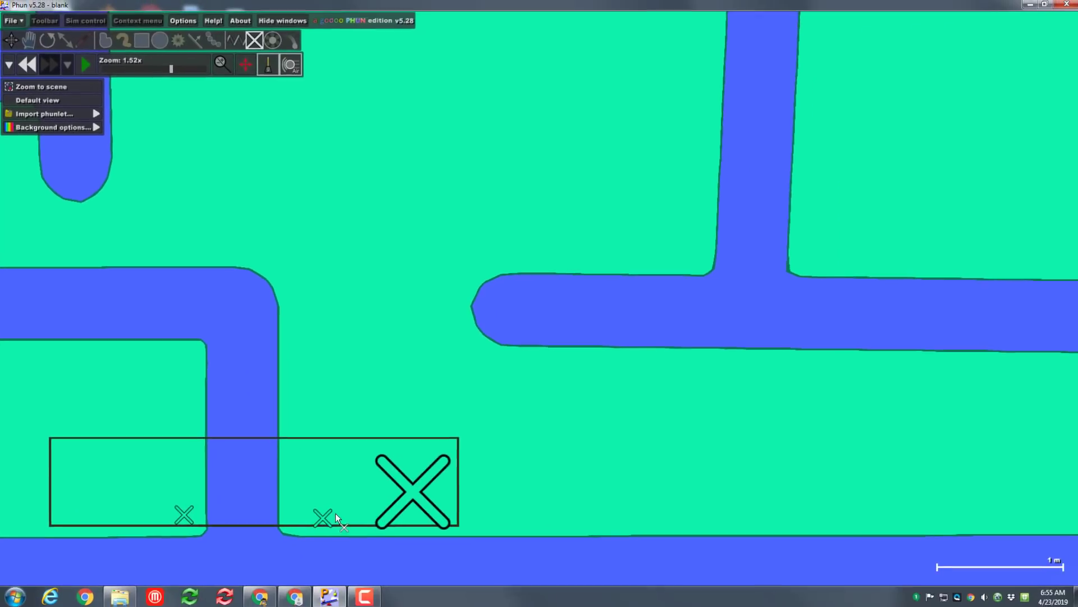
{"action": "left_click", "coordinate": [400, 500]}
{"action": "key", "text": "Delete"}
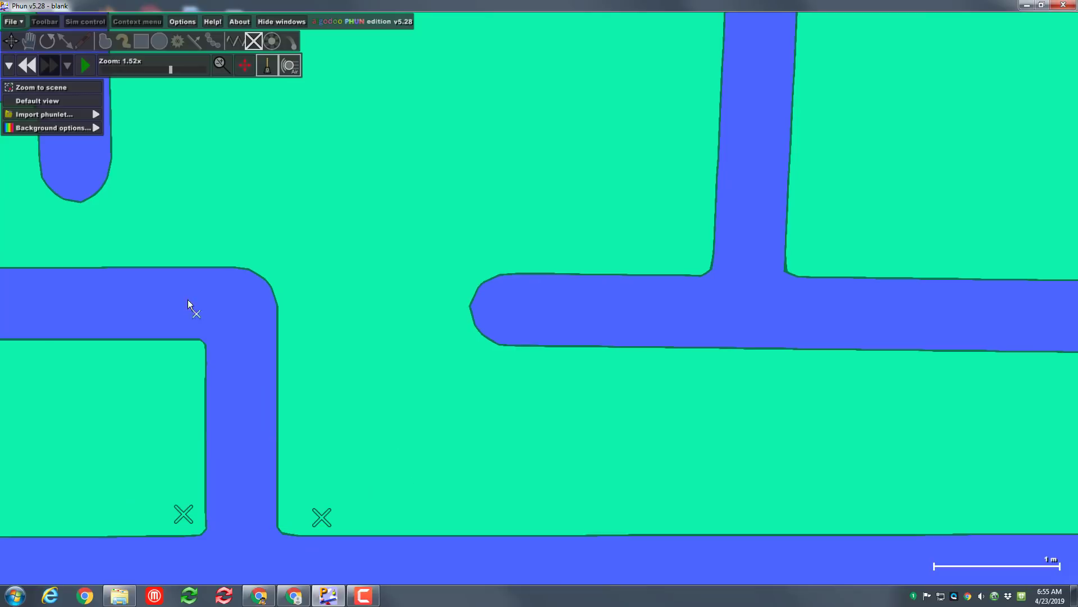
Start the simulation and delete the fixate near the maze's centre so the square can rotate on its hinge.
{"action": "scroll", "coordinate": [258, 393], "scroll_direction": "down", "scroll_amount": 8}
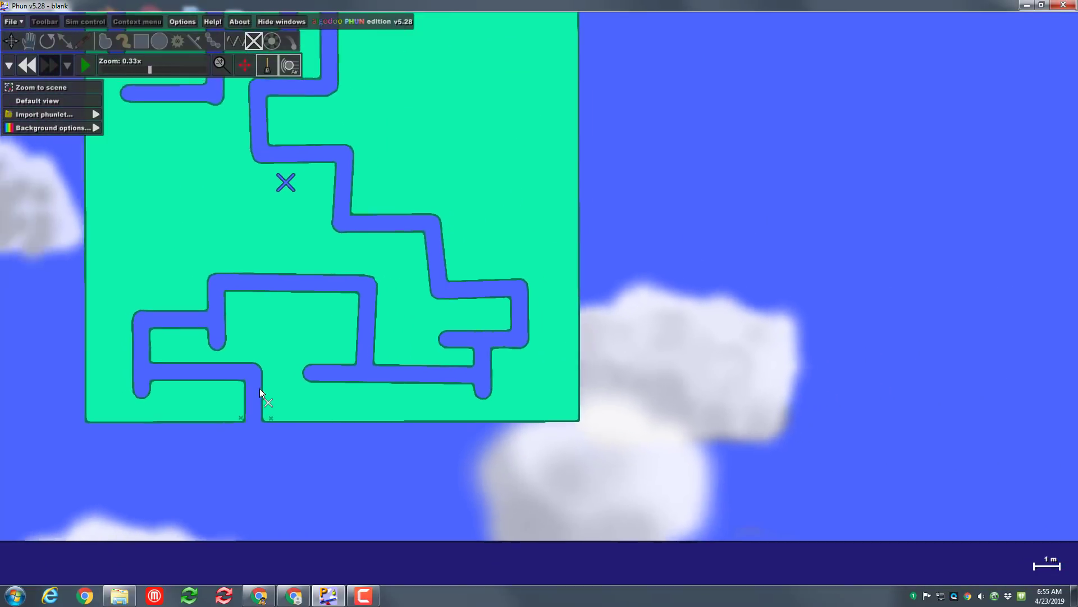
{"action": "scroll", "coordinate": [260, 388], "scroll_direction": "down", "scroll_amount": 2}
{"action": "left_click_drag", "start_coordinate": [683, 318], "coordinate": [761, 399]}
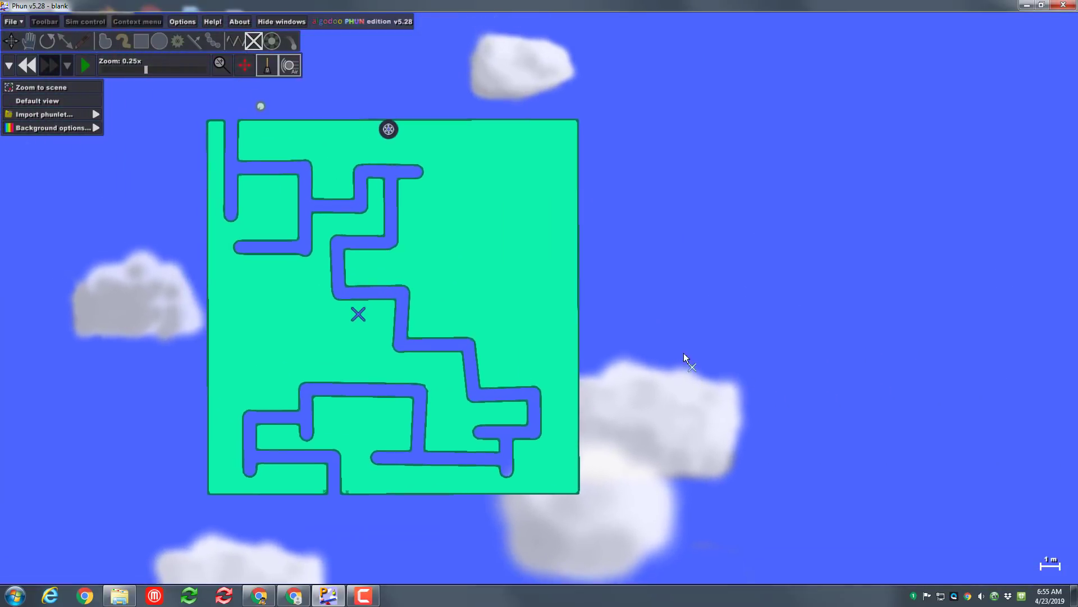
{"action": "left_click", "coordinate": [90, 70]}
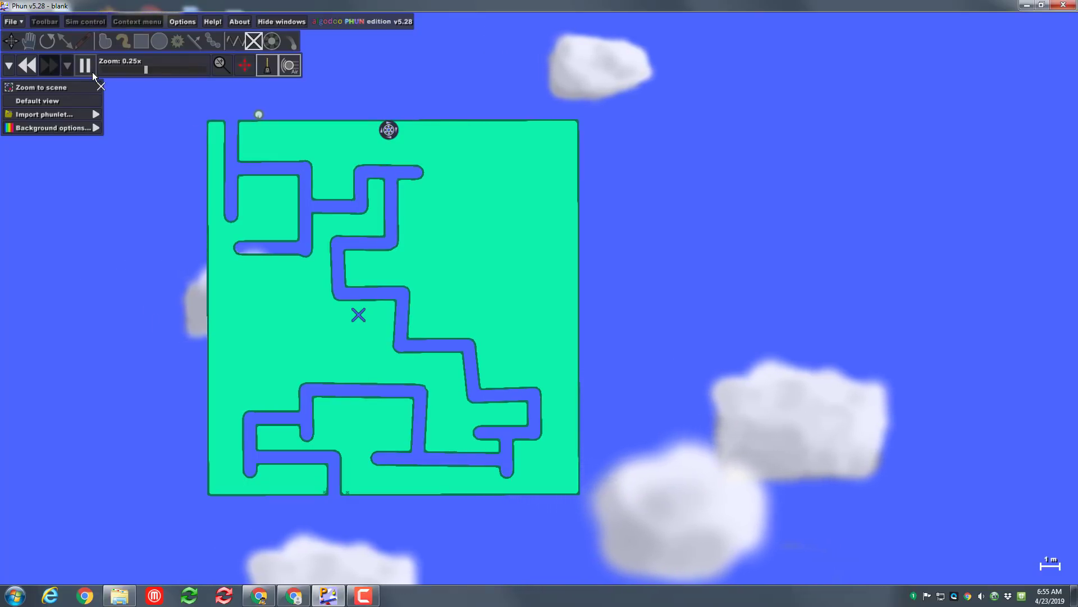
{"action": "left_click", "coordinate": [361, 318]}
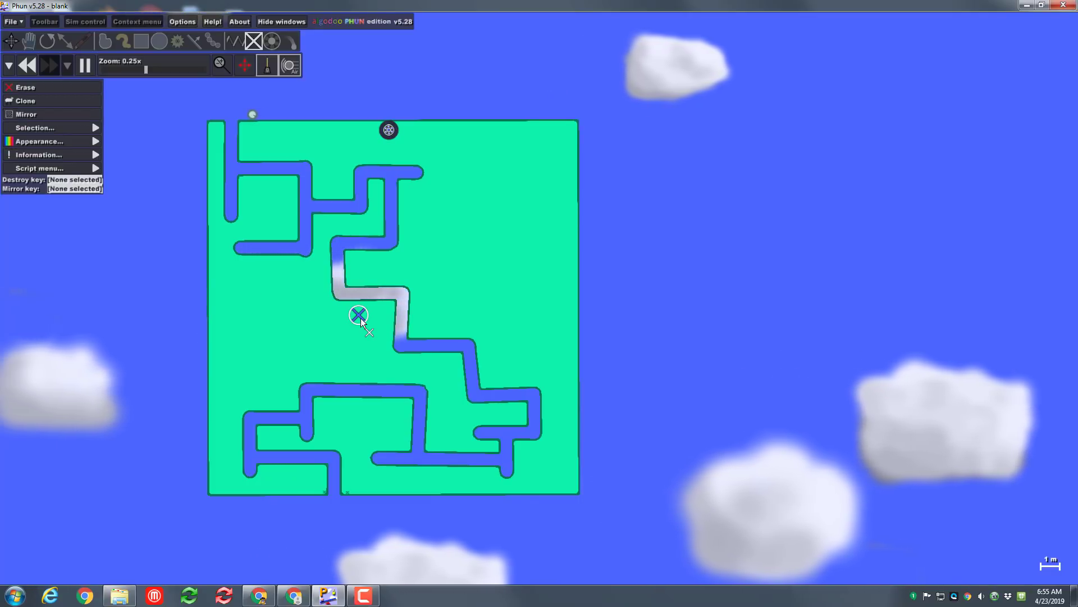
{"action": "key", "text": "Delete"}
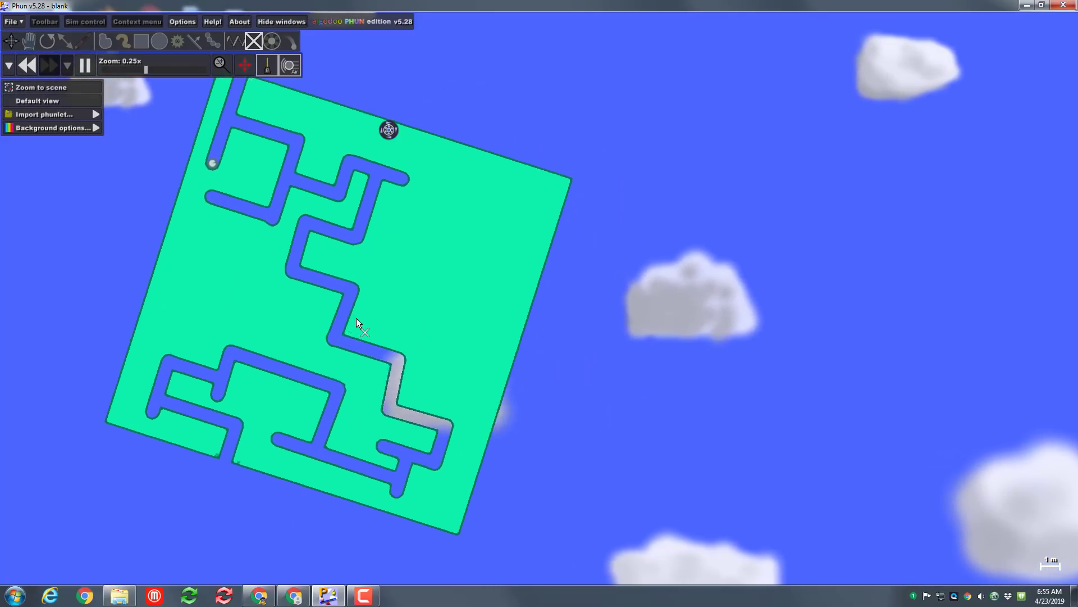
Set the motor speed of the maze's hinge to 2.67 rpm.
{"action": "scroll", "coordinate": [604, 254], "scroll_direction": "down", "scroll_amount": 3}
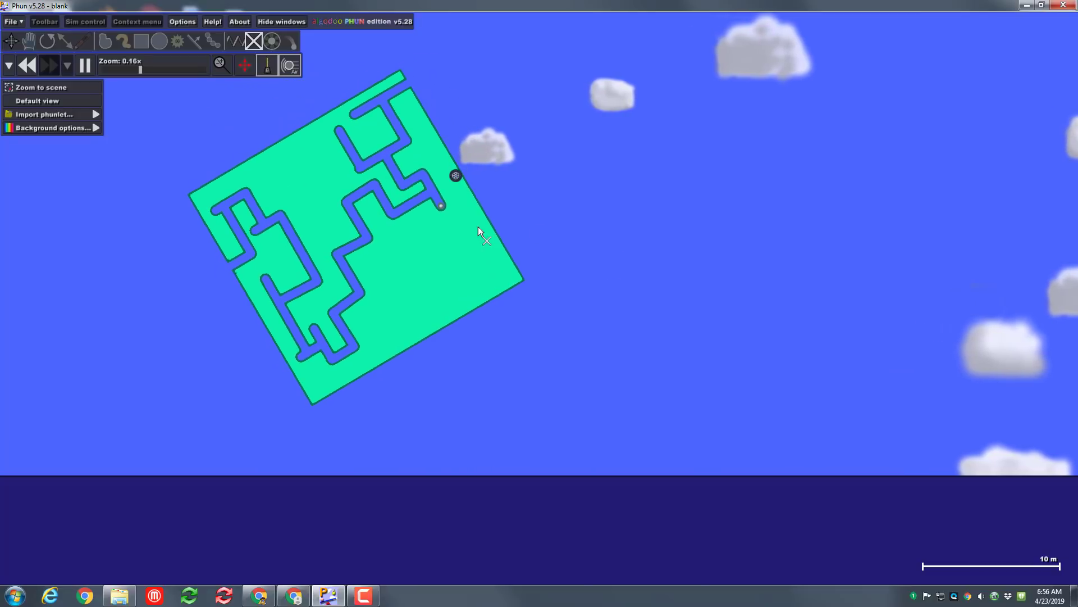
{"action": "left_click", "coordinate": [455, 175]}
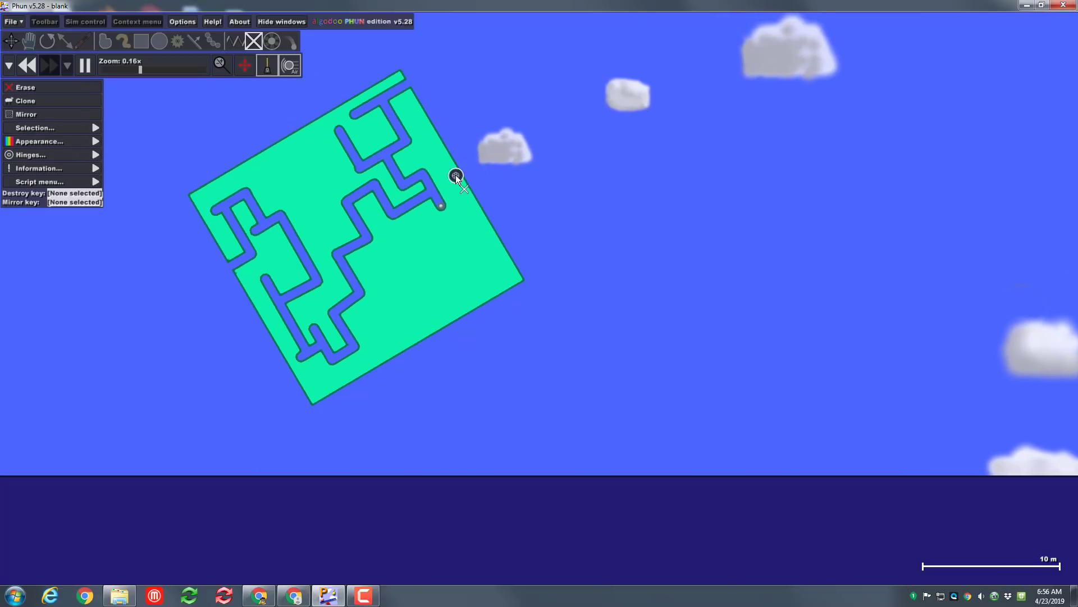
{"action": "left_click", "coordinate": [87, 151]}
{"action": "left_click_drag", "start_coordinate": [144, 221], "coordinate": [150, 221]}
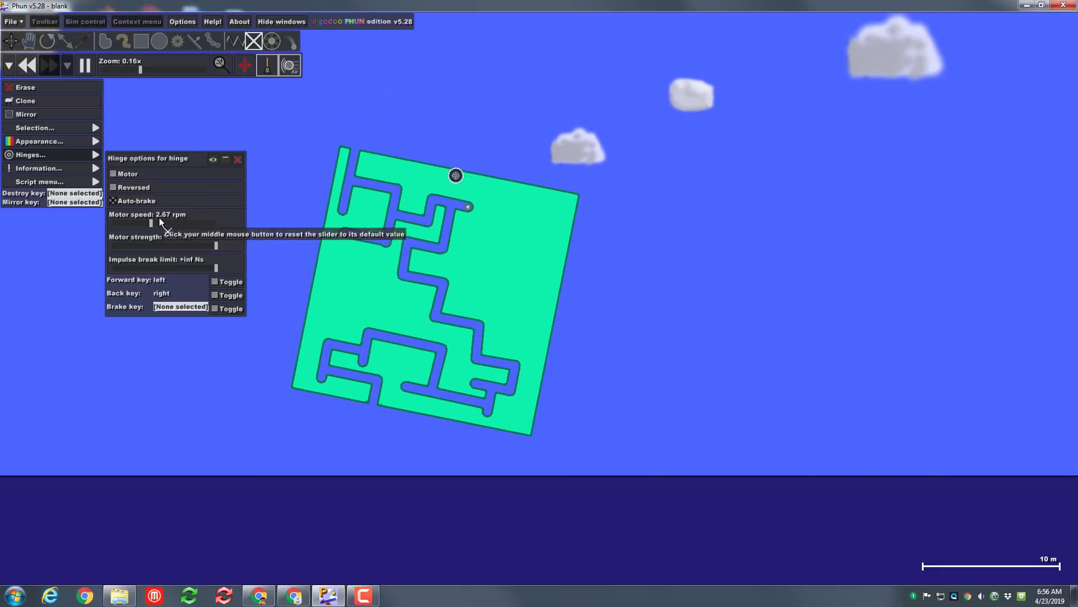
Attach a tracer to the centre of the ball in the maze corridor.
{"action": "scroll", "coordinate": [342, 236], "scroll_direction": "up", "scroll_amount": 4}
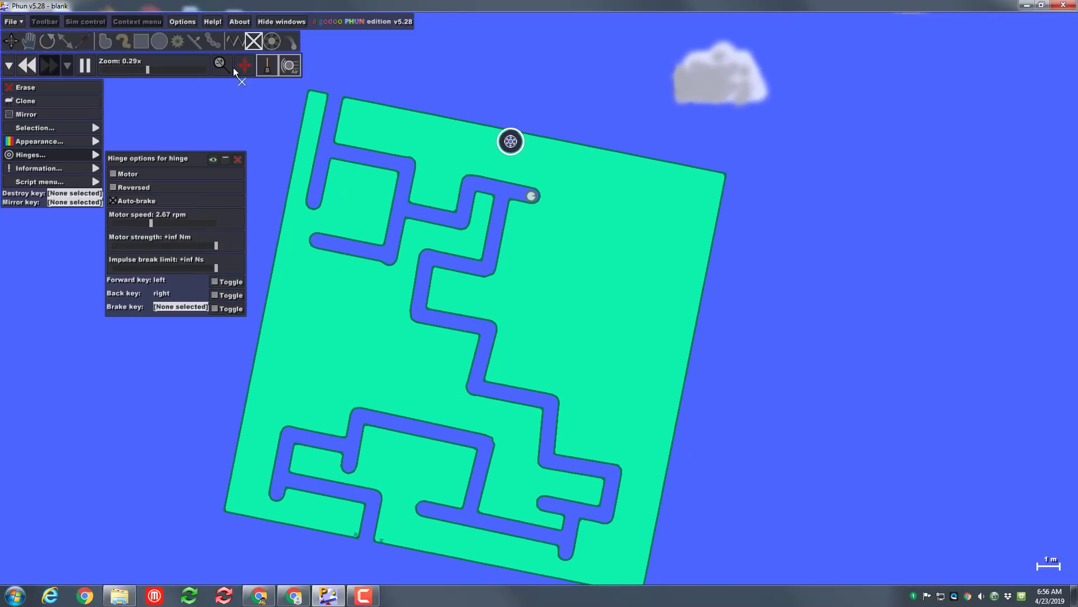
{"action": "left_click", "coordinate": [290, 41]}
{"action": "scroll", "coordinate": [476, 143], "scroll_direction": "up", "scroll_amount": 2}
{"action": "scroll", "coordinate": [582, 216], "scroll_direction": "up", "scroll_amount": 7}
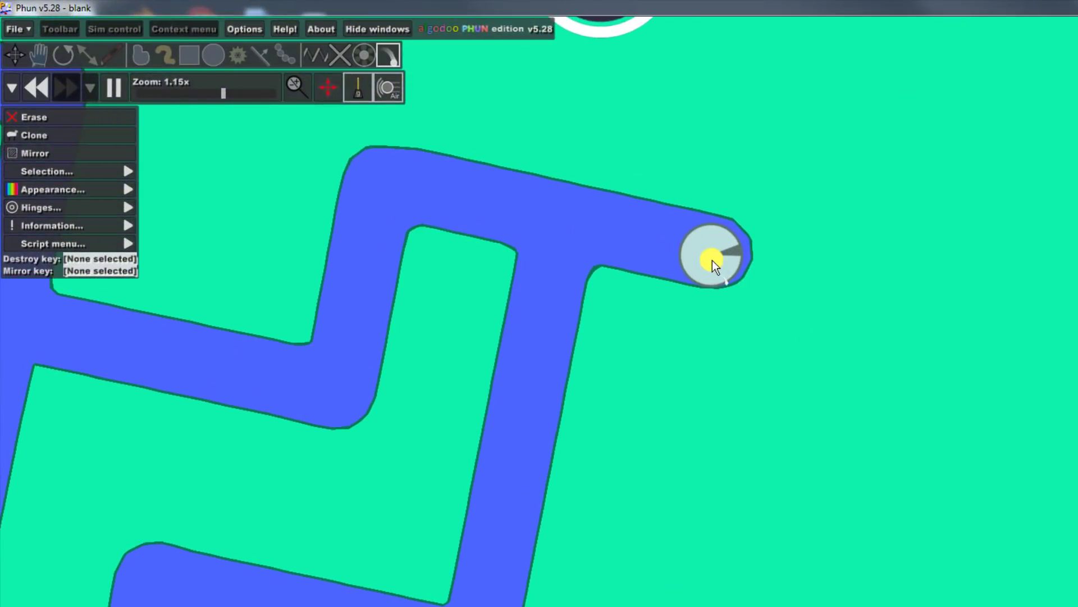
{"action": "left_click", "coordinate": [712, 260]}
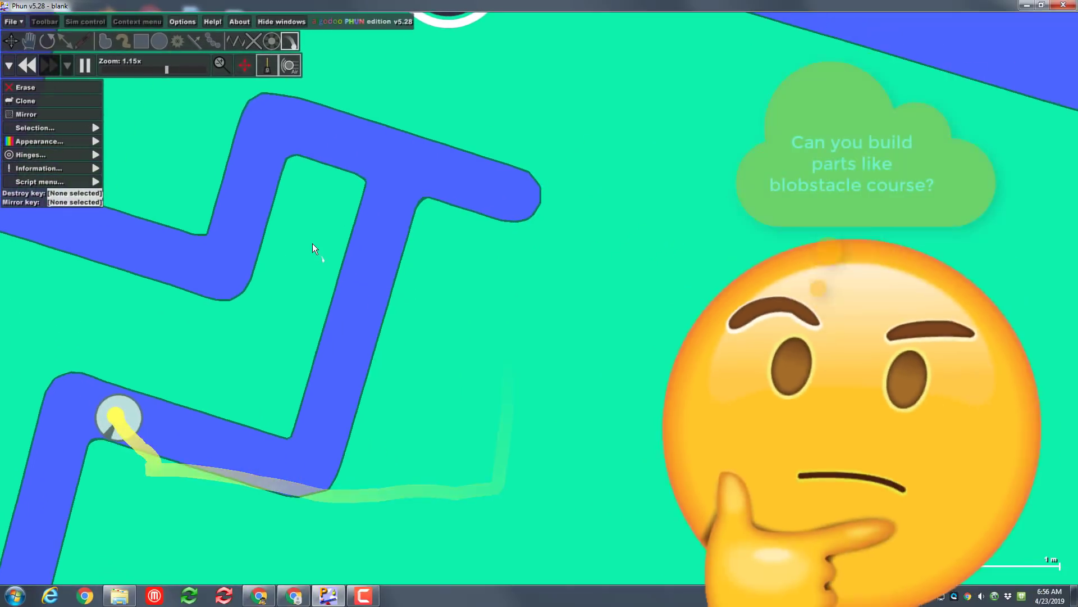
Follow the ball's traced path through the running maze and undo back to the upright maze with its centre fixate.
{"action": "scroll", "coordinate": [369, 274], "scroll_direction": "down", "scroll_amount": 1}
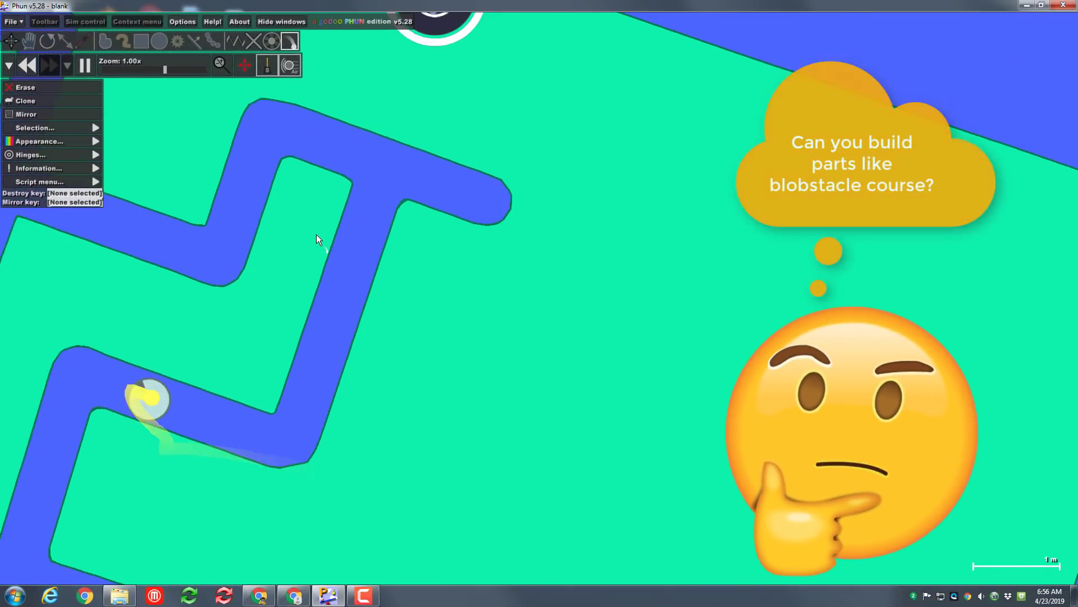
{"action": "scroll", "coordinate": [315, 234], "scroll_direction": "down", "scroll_amount": 5}
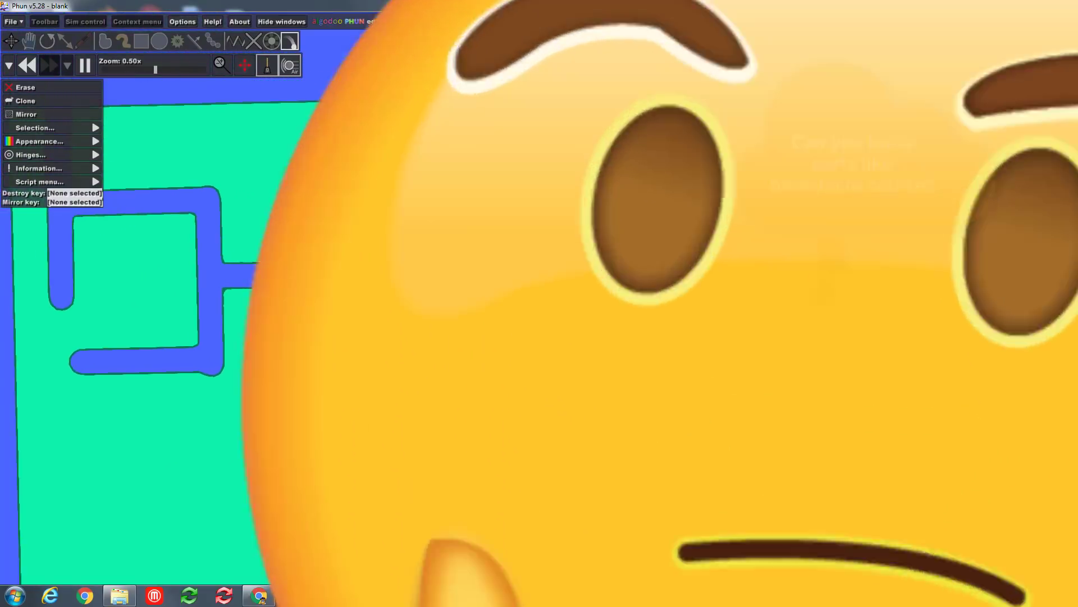
{"action": "scroll", "coordinate": [325, 231], "scroll_direction": "down", "scroll_amount": 7}
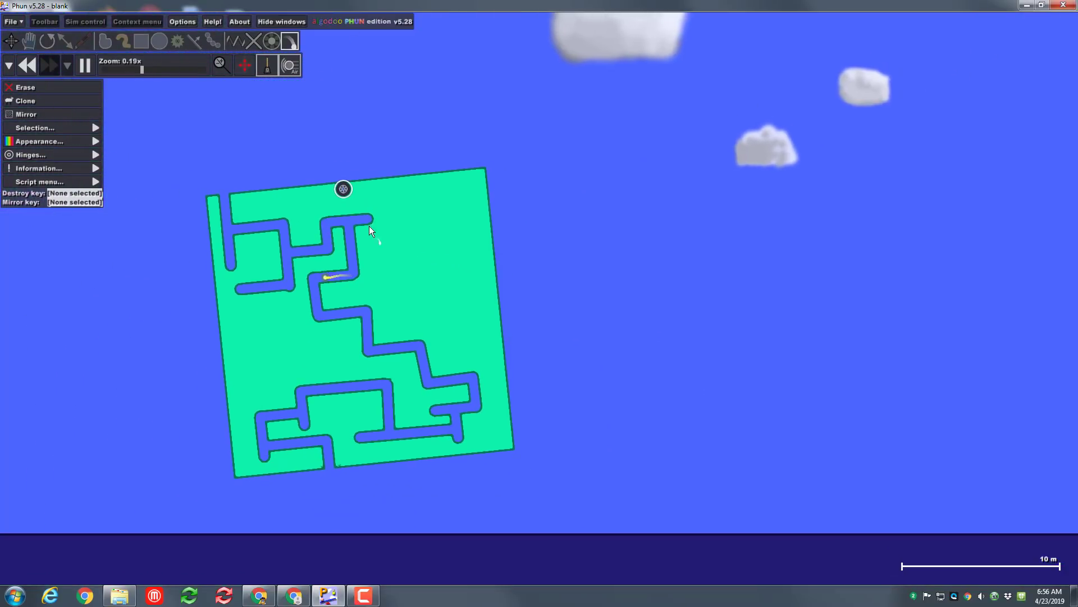
{"action": "scroll", "coordinate": [369, 227], "scroll_direction": "up", "scroll_amount": 2}
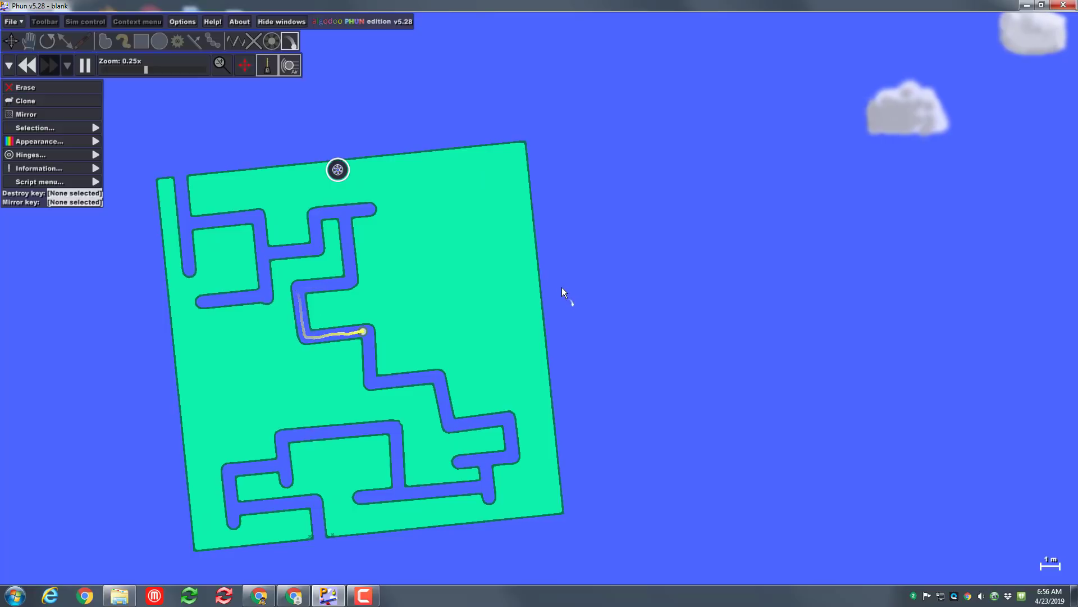
{"action": "scroll", "coordinate": [561, 281], "scroll_direction": "down", "scroll_amount": 4}
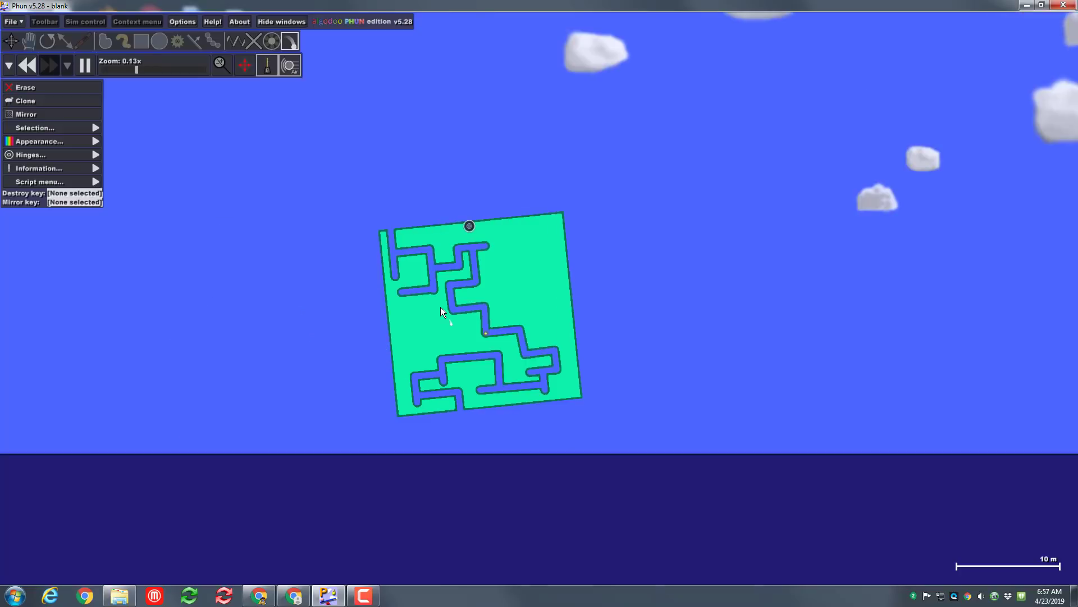
{"action": "scroll", "coordinate": [550, 276], "scroll_direction": "up", "scroll_amount": 10}
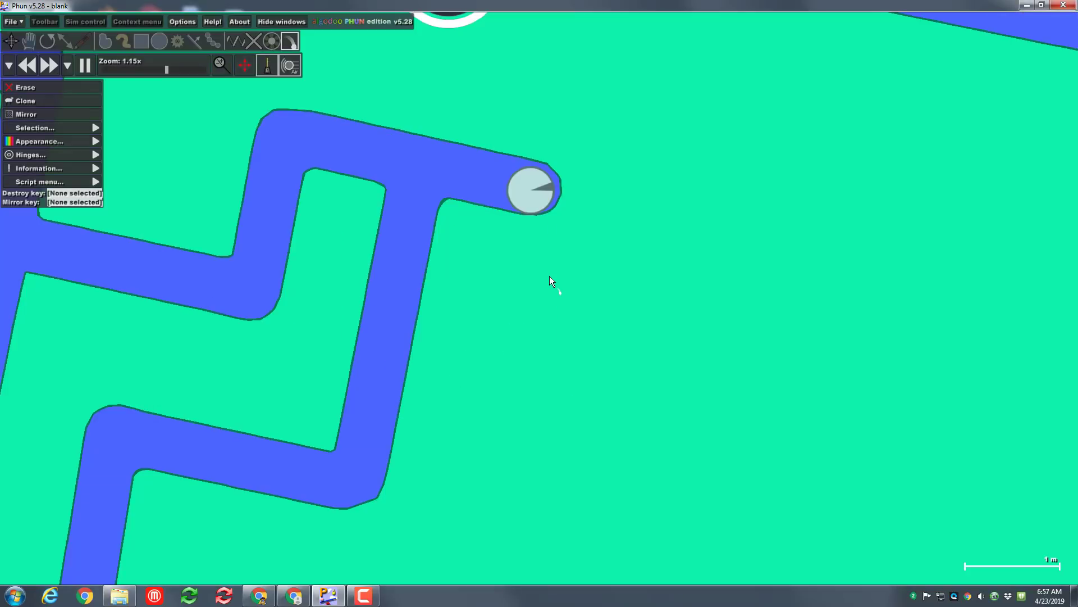
{"action": "scroll", "coordinate": [549, 275], "scroll_direction": "down", "scroll_amount": 7}
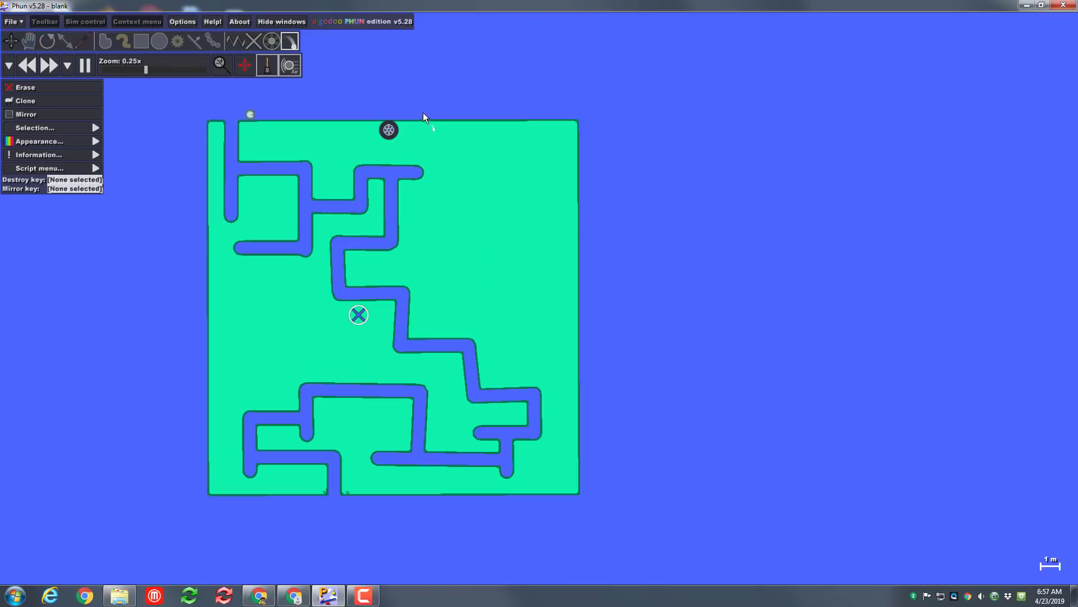
Try a hinge motor speed of 2.96 rpm and undo the change.
{"action": "right_click", "coordinate": [389, 131]}
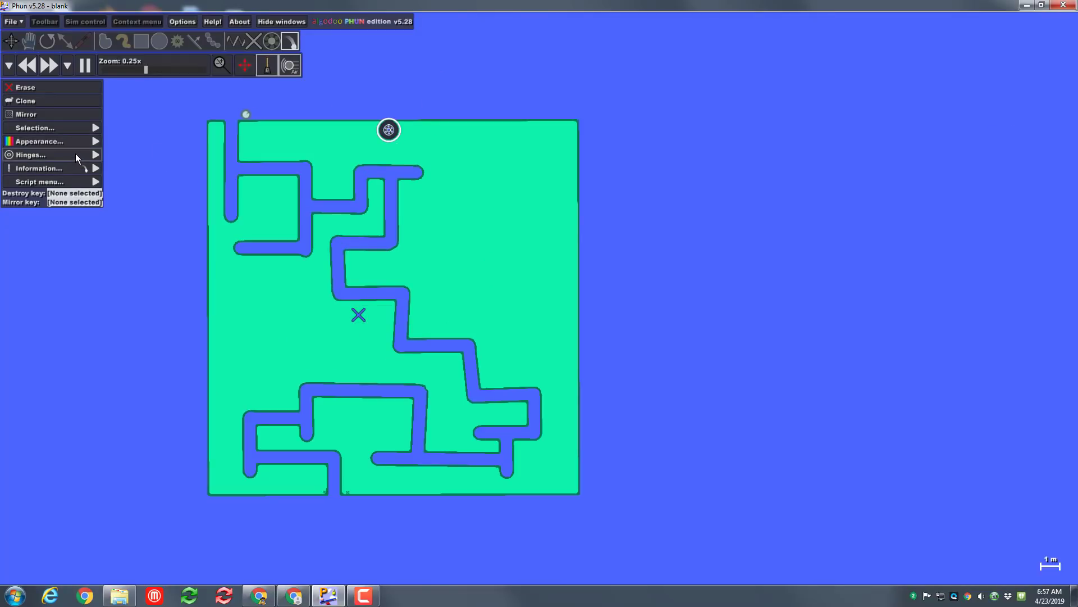
{"action": "mouse_move", "coordinate": [85, 155]}
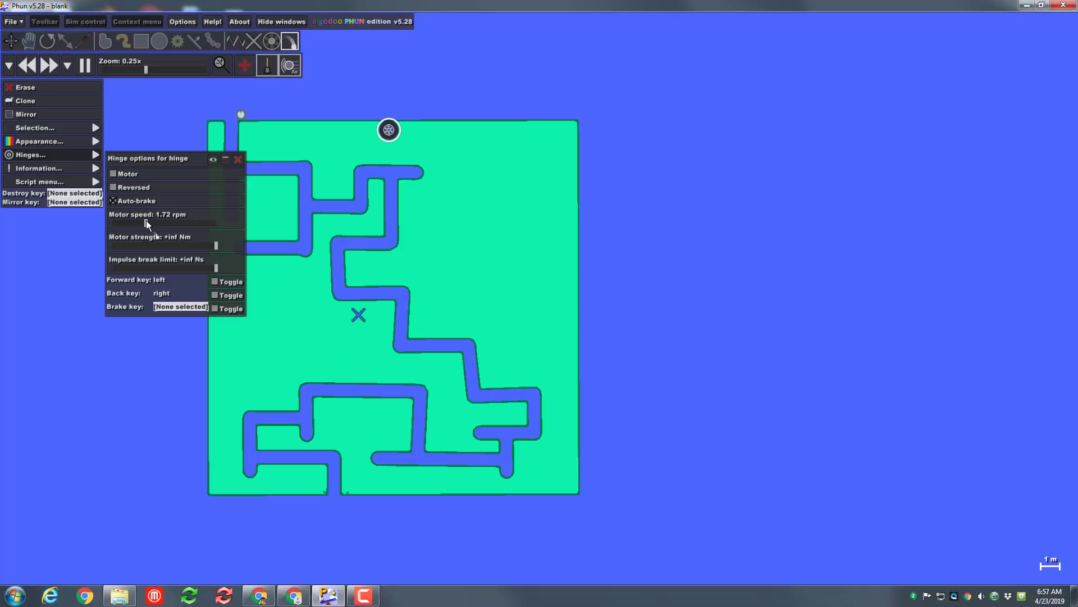
{"action": "left_click_drag", "start_coordinate": [146, 220], "coordinate": [151, 216]}
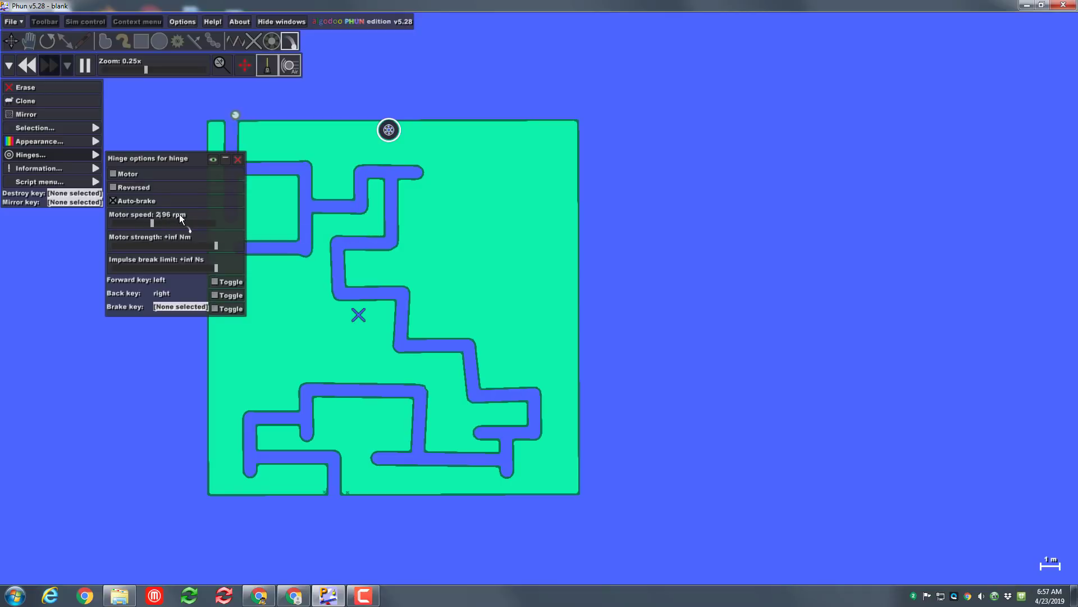
{"action": "left_click", "coordinate": [171, 214]}
{"action": "key", "text": "ctrl+z"}
Pause the simulation and move the ball along the maze's upper edge, farther from the entrance.
{"action": "scroll", "coordinate": [237, 123], "scroll_direction": "up", "scroll_amount": 4}
{"action": "right_click", "coordinate": [240, 114]}
{"action": "key", "text": "m"}
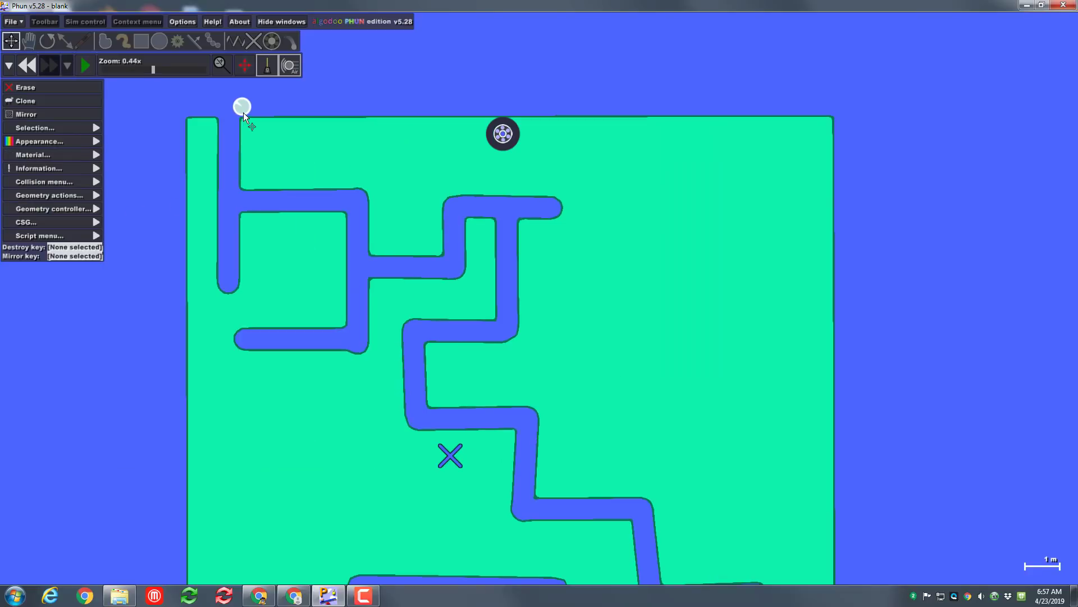
{"action": "key", "text": "t"}
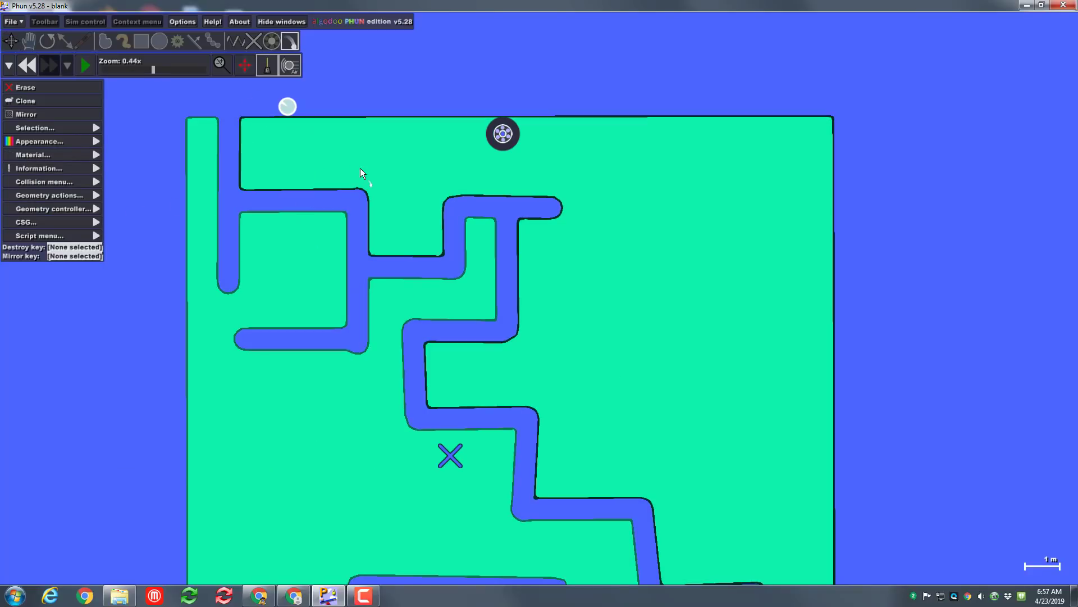
{"action": "left_click", "coordinate": [337, 93]}
Set the motor speed of the hinge at the maze's upper edge to 5.0 rpm.
{"action": "left_click", "coordinate": [11, 41]}
{"action": "left_click", "coordinate": [503, 133]}
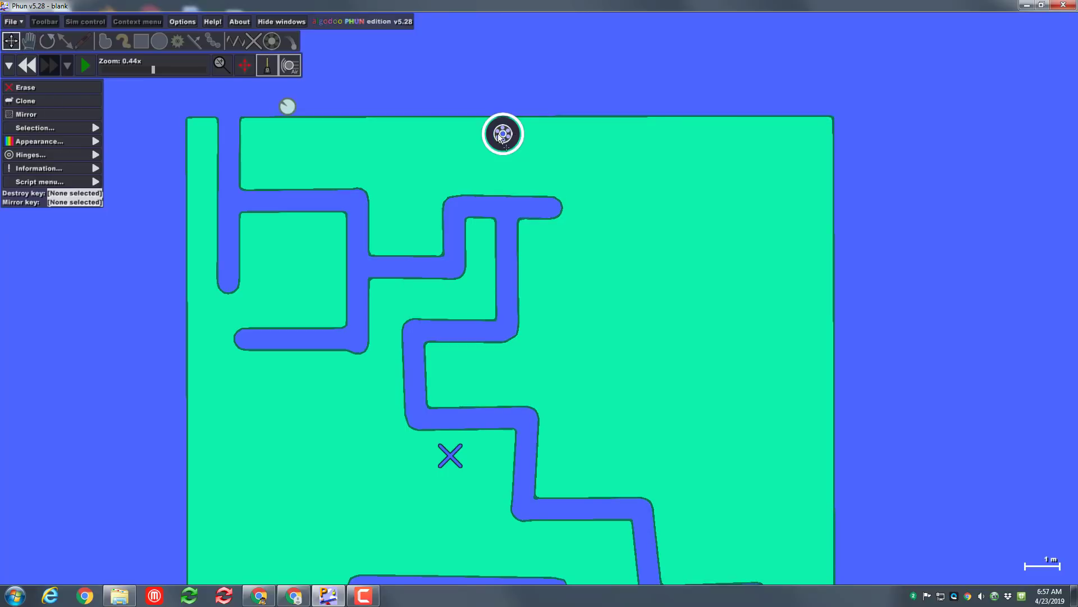
{"action": "left_click", "coordinate": [89, 154]}
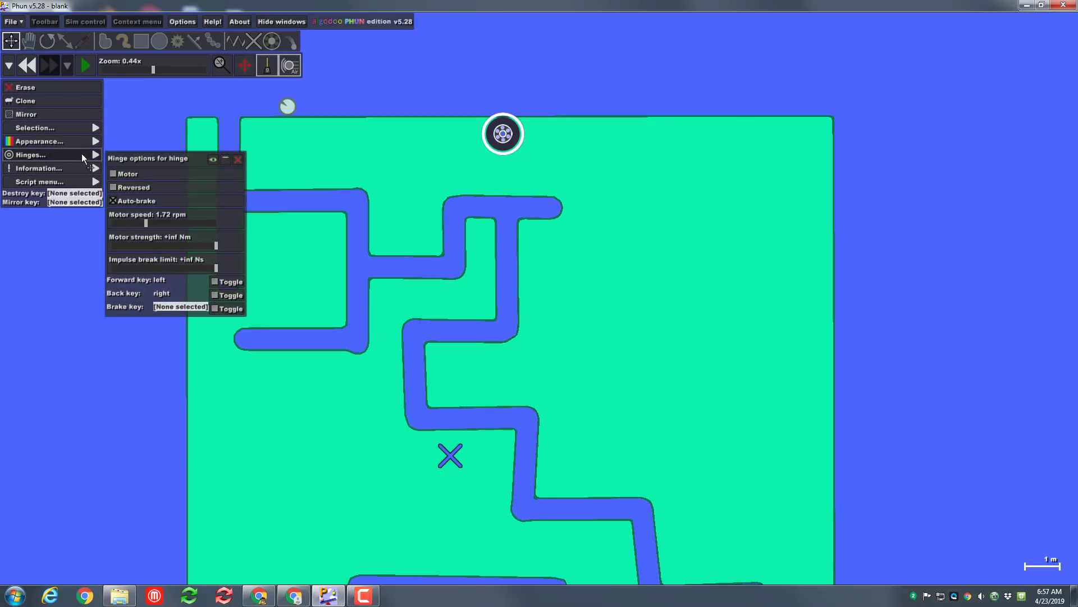
{"action": "left_click", "coordinate": [168, 213]}
{"action": "type", "text": "5"}
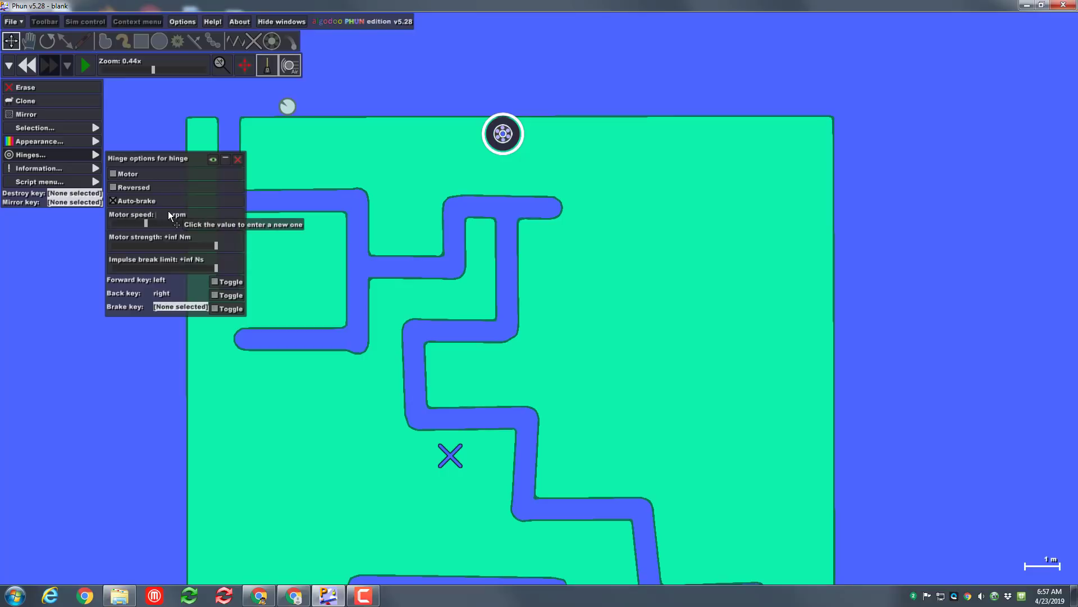
{"action": "type", "text": "0"}
{"action": "key", "text": "Return"}
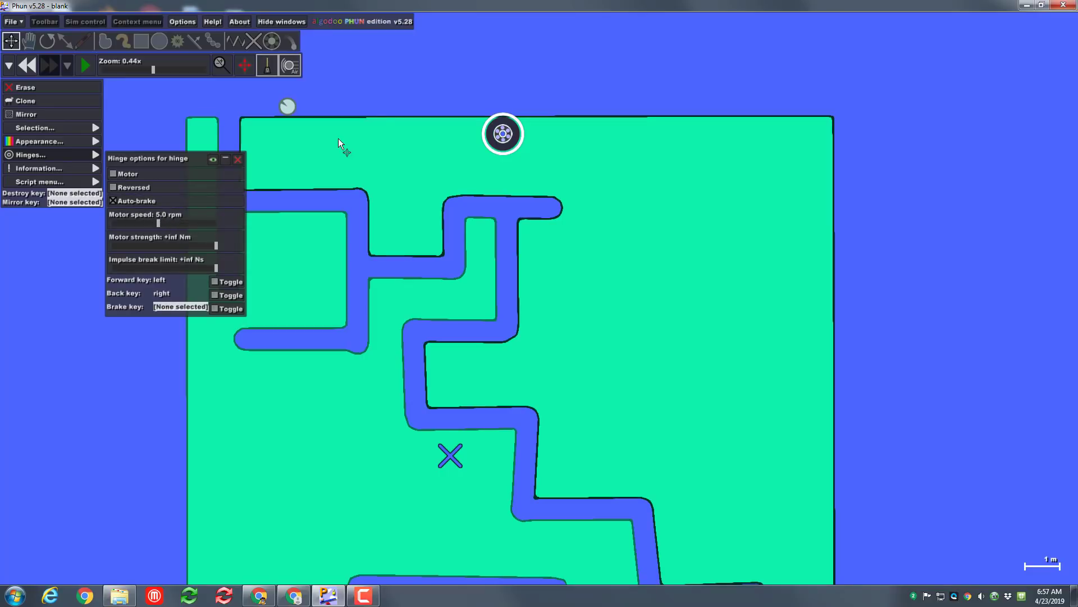
Draw a wide box above the maze and fix it to the background near its upper-right corner.
{"action": "right_click", "coordinate": [375, 109]}
{"action": "scroll", "coordinate": [413, 96], "scroll_direction": "down", "scroll_amount": 3}
{"action": "left_click_drag", "start_coordinate": [464, 75], "coordinate": [451, 155]}
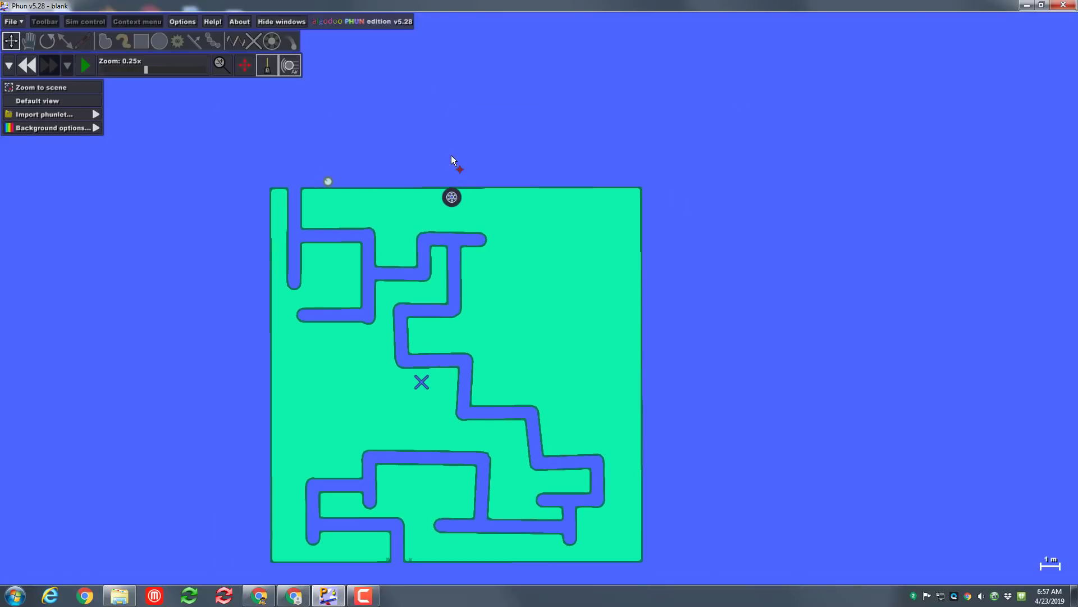
{"action": "left_click", "coordinate": [141, 41]}
{"action": "left_click_drag", "start_coordinate": [339, 65], "coordinate": [647, 148]}
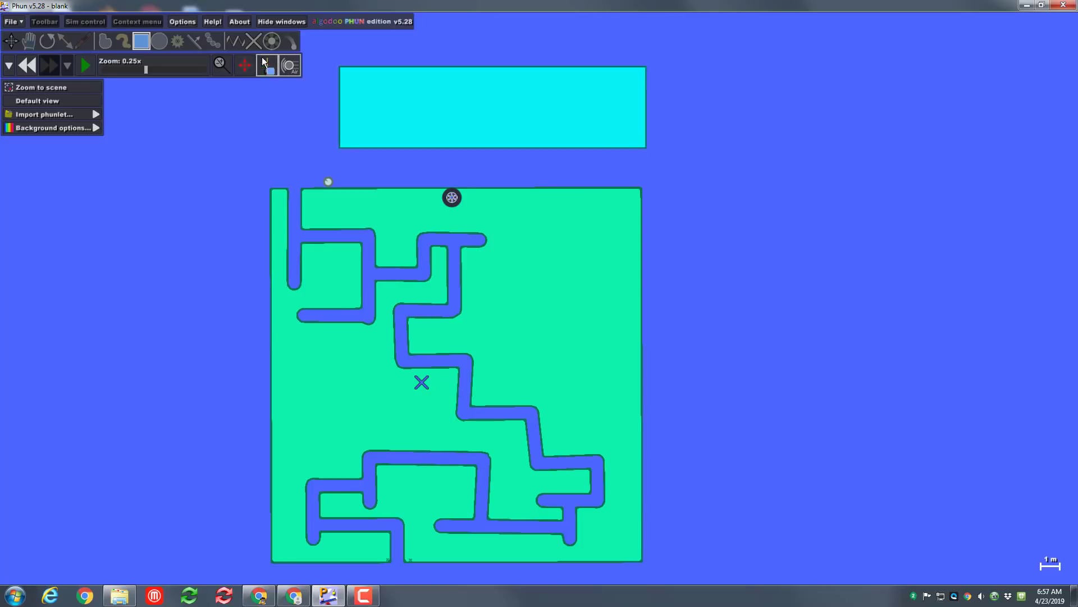
{"action": "left_click", "coordinate": [253, 41]}
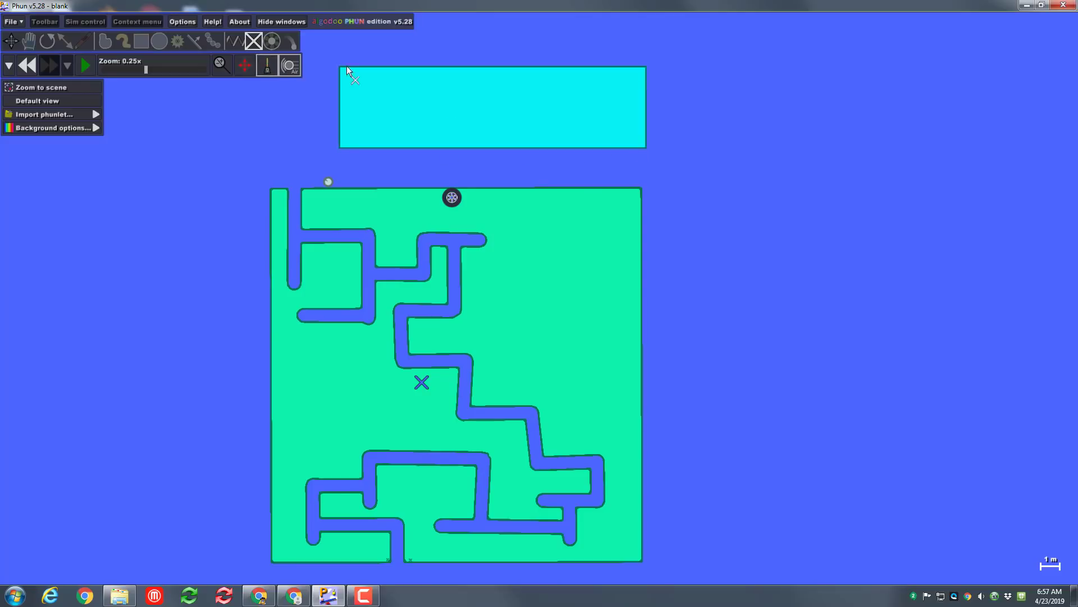
{"action": "left_click", "coordinate": [631, 73]}
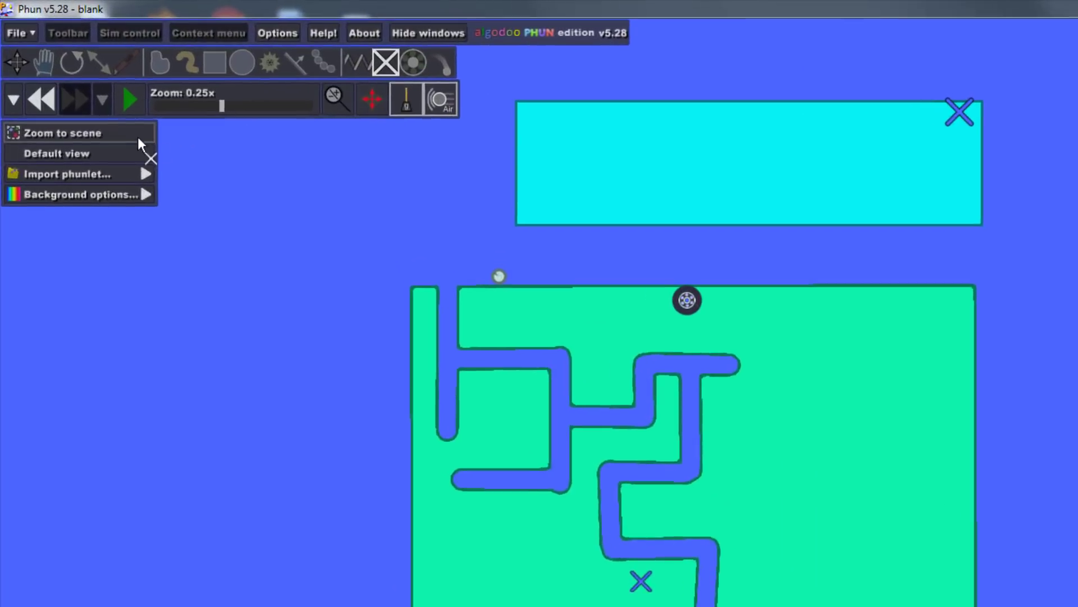
Recolour the box above the maze to blue and make it slightly transparent.
{"action": "left_click", "coordinate": [9, 68]}
{"action": "left_click", "coordinate": [786, 200]}
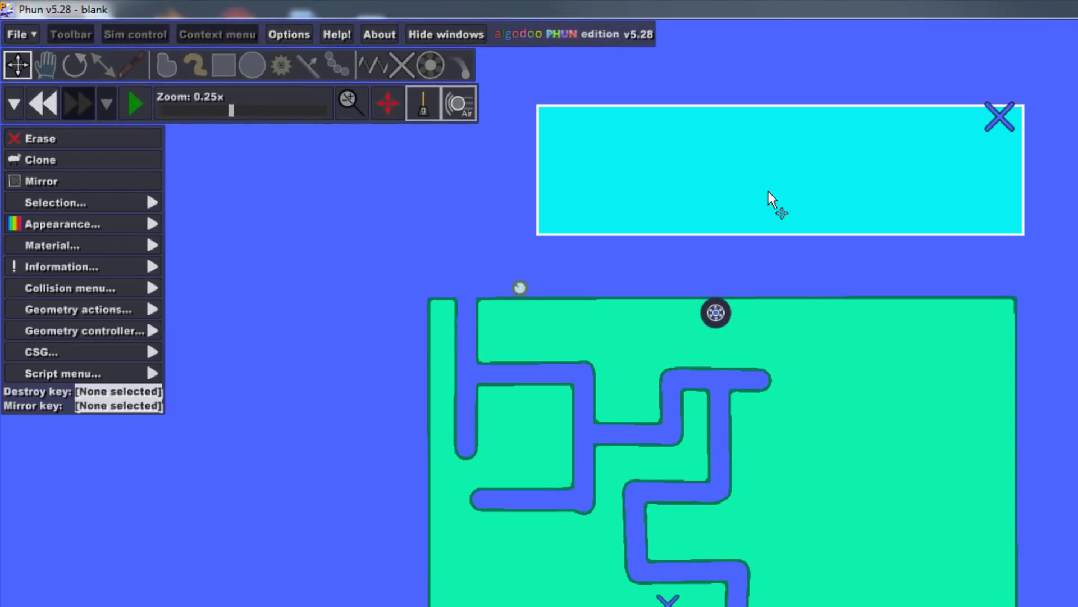
{"action": "mouse_move", "coordinate": [153, 224]}
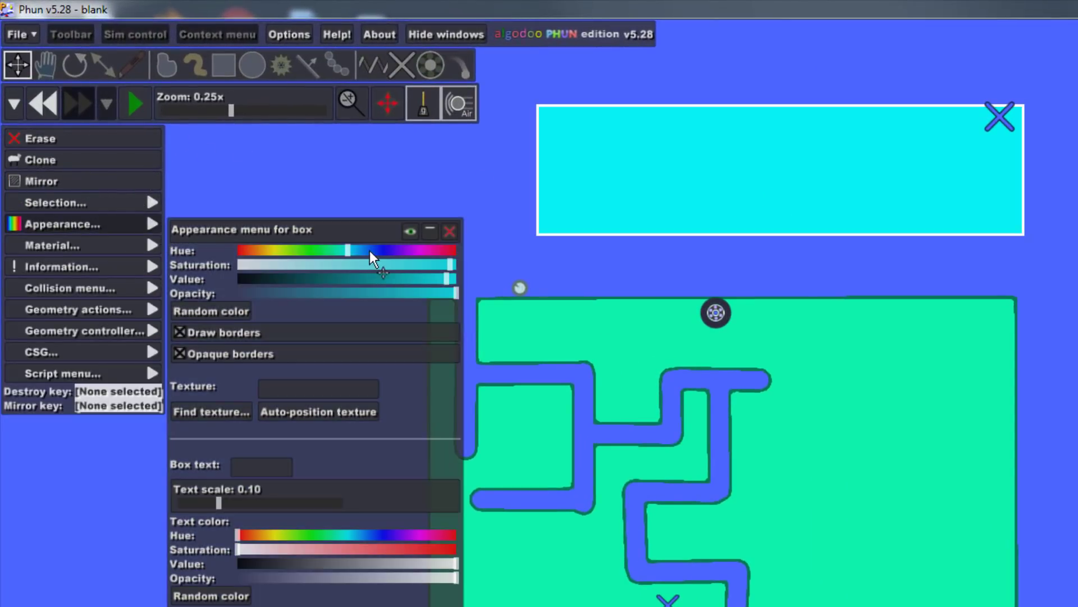
{"action": "left_click_drag", "start_coordinate": [370, 250], "coordinate": [380, 251]}
{"action": "left_click_drag", "start_coordinate": [453, 289], "coordinate": [433, 296]}
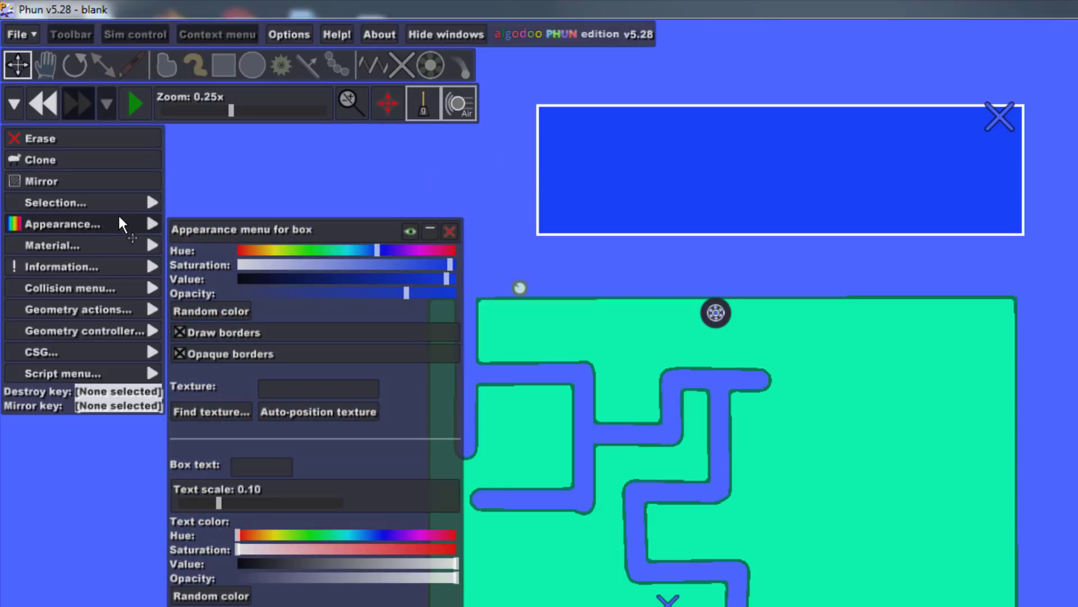
Set the box text to "Use the Arrow Keys to rotate the box and move the ball through the maze. Good luck and enjoy level 2!".
{"action": "mouse_move", "coordinate": [126, 220]}
{"action": "type", "text": "Use the Arrow Keys to rotate the box and move the ball through the maze. Good luck and enjoy level 2!"}
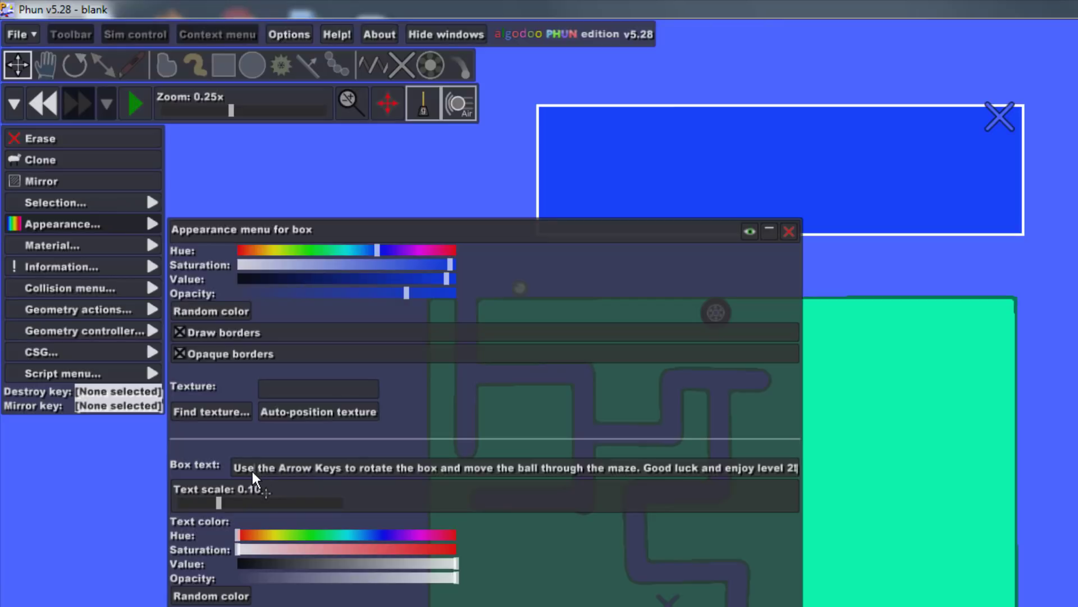
{"action": "left_click", "coordinate": [789, 232]}
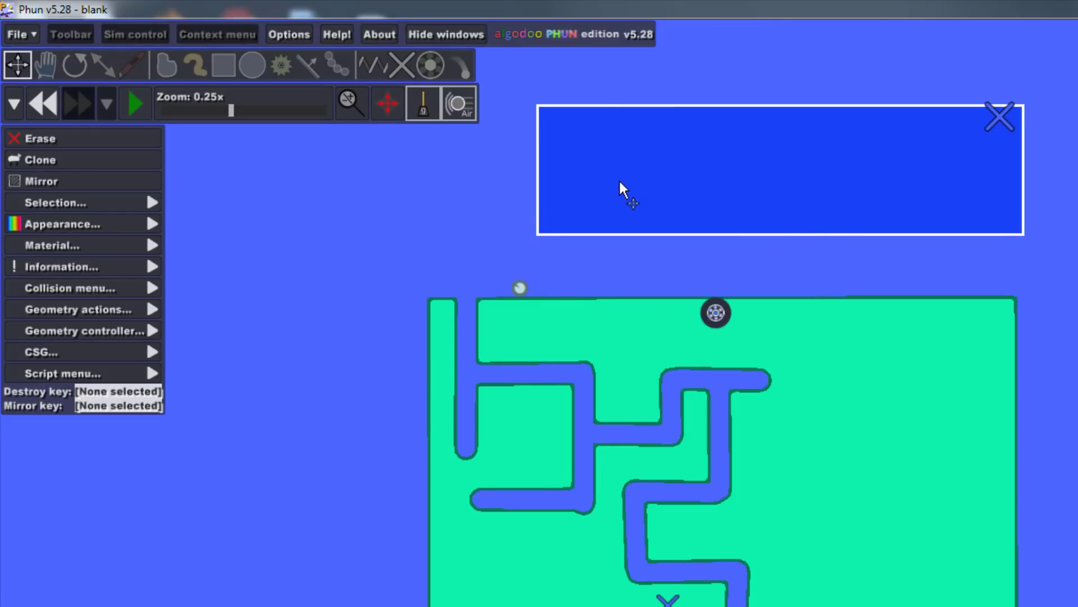
Enlarge the instruction text in the box to a text scale of 1.0.
{"action": "left_click", "coordinate": [66, 202]}
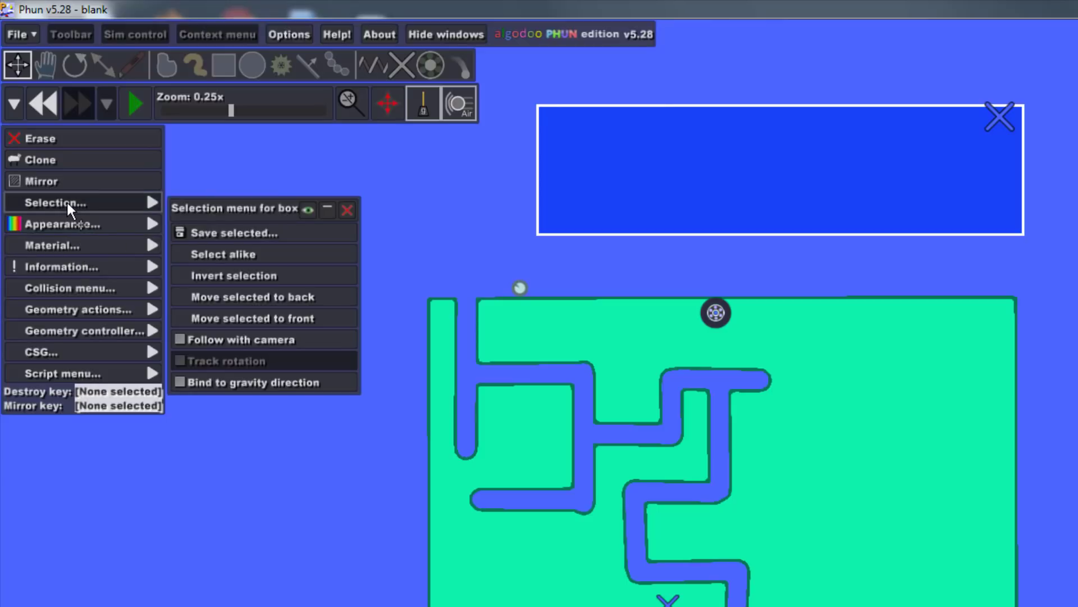
{"action": "left_click", "coordinate": [68, 224]}
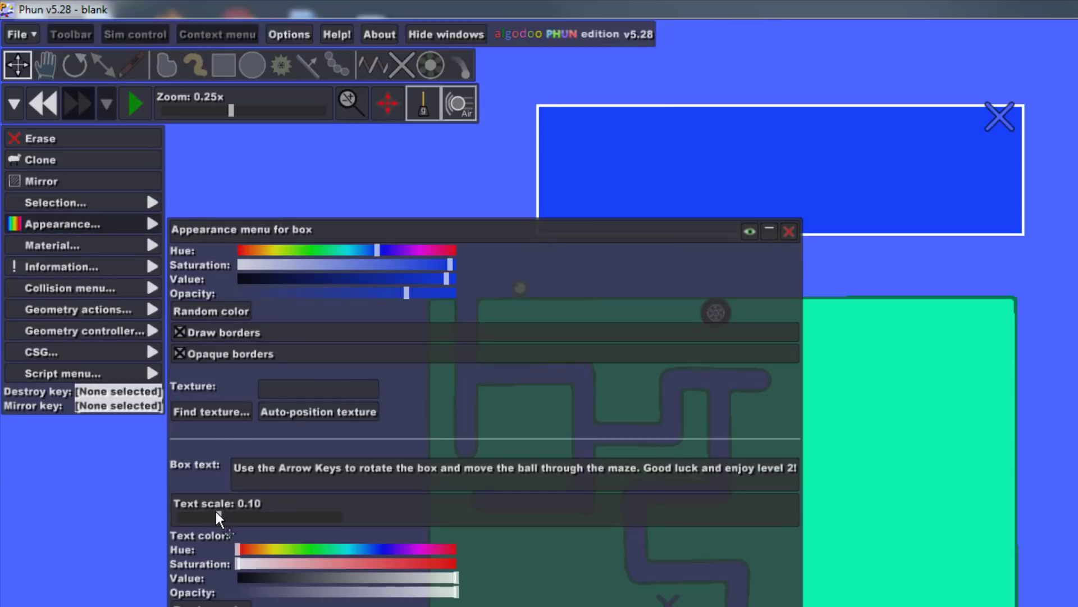
{"action": "left_click_drag", "start_coordinate": [216, 514], "coordinate": [261, 524]}
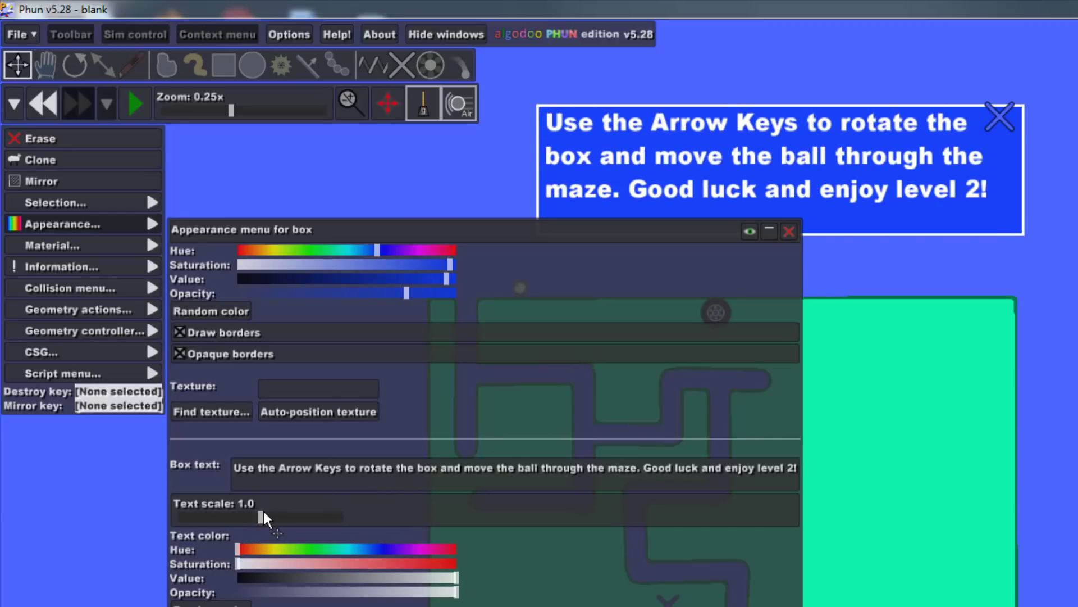
{"action": "left_click_drag", "start_coordinate": [262, 513], "coordinate": [262, 520]}
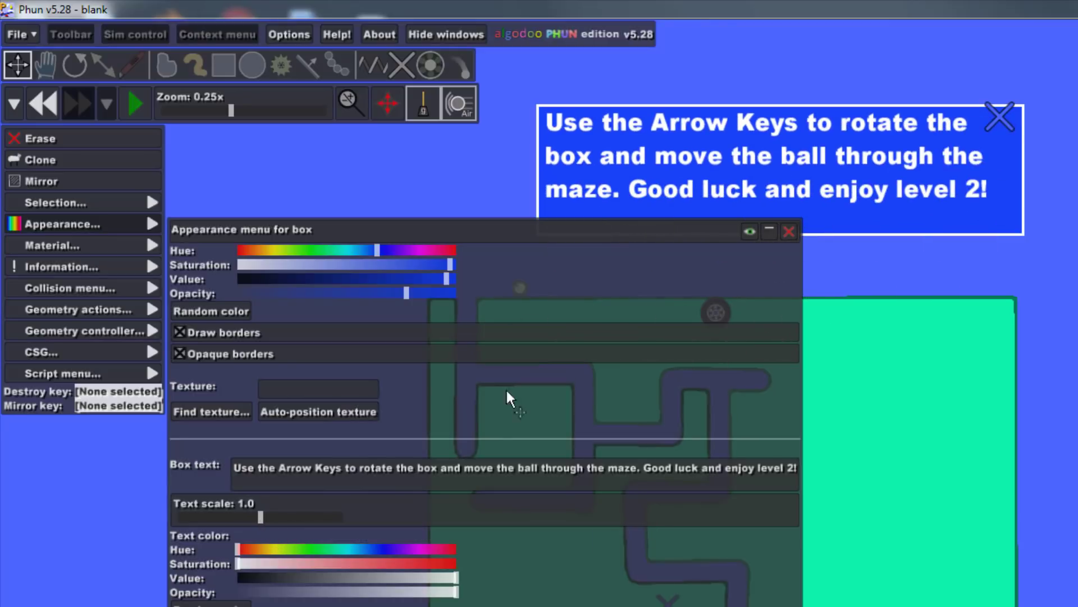
Colour the instruction text bright yellow and set its text scale to 0.9.
{"action": "left_click", "coordinate": [275, 551]}
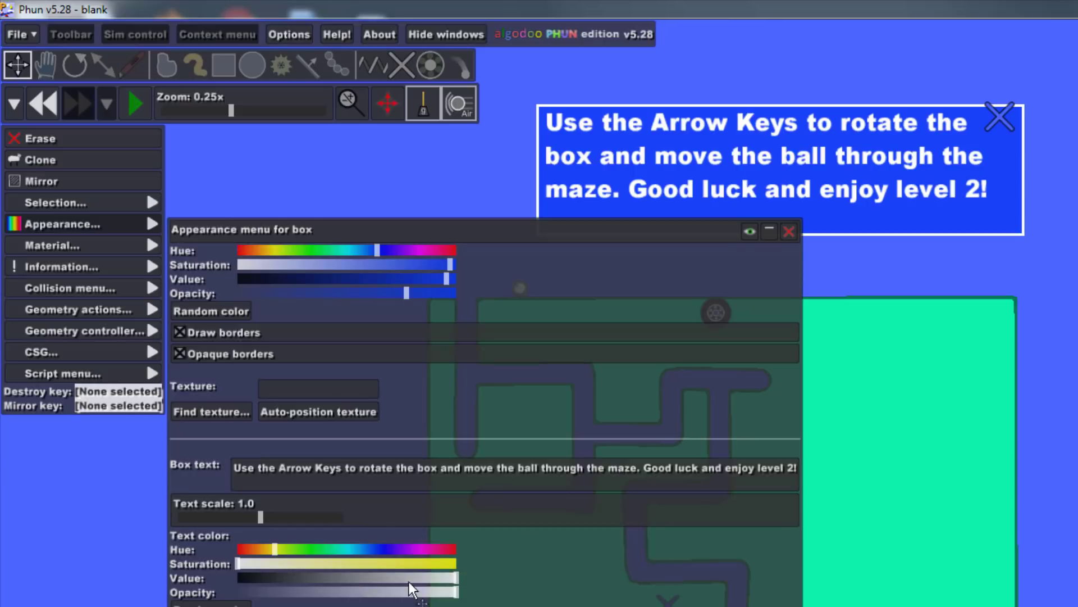
{"action": "left_click_drag", "start_coordinate": [434, 565], "coordinate": [440, 564]}
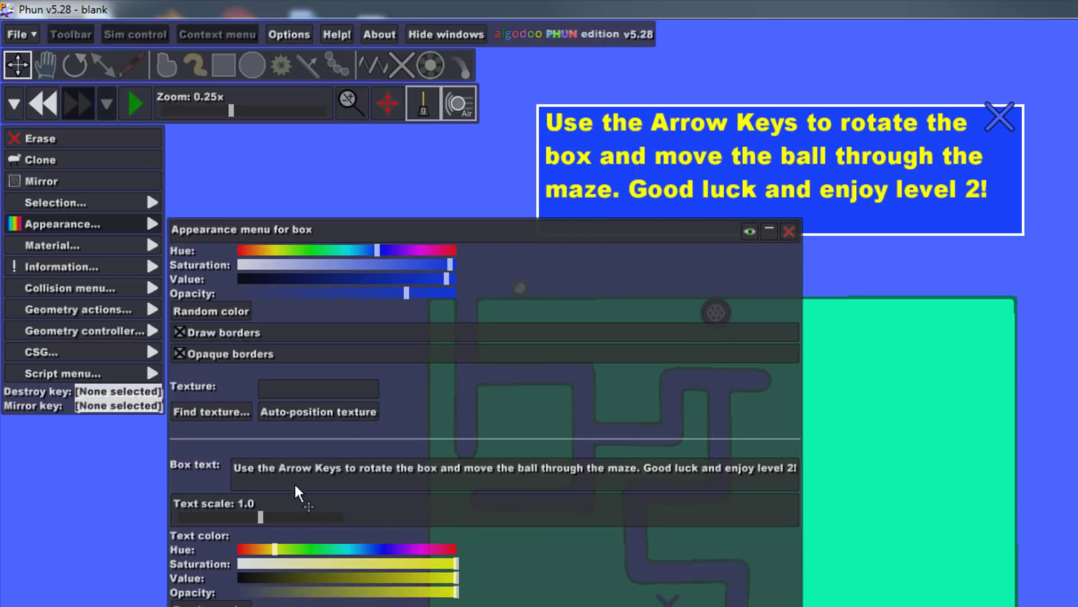
{"action": "left_click_drag", "start_coordinate": [262, 517], "coordinate": [261, 517]}
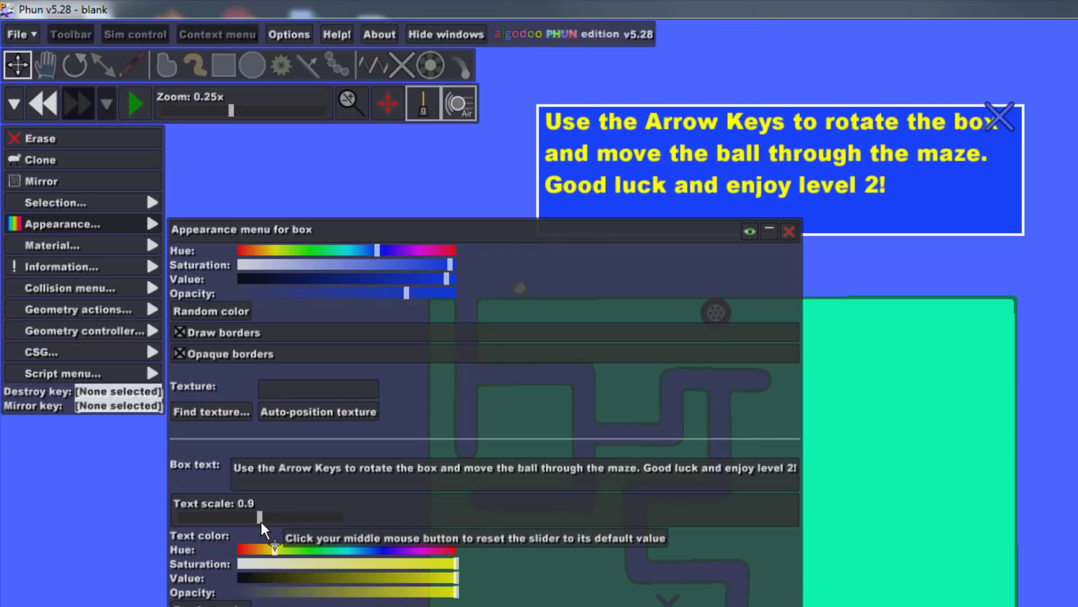
{"action": "left_click", "coordinate": [789, 232]}
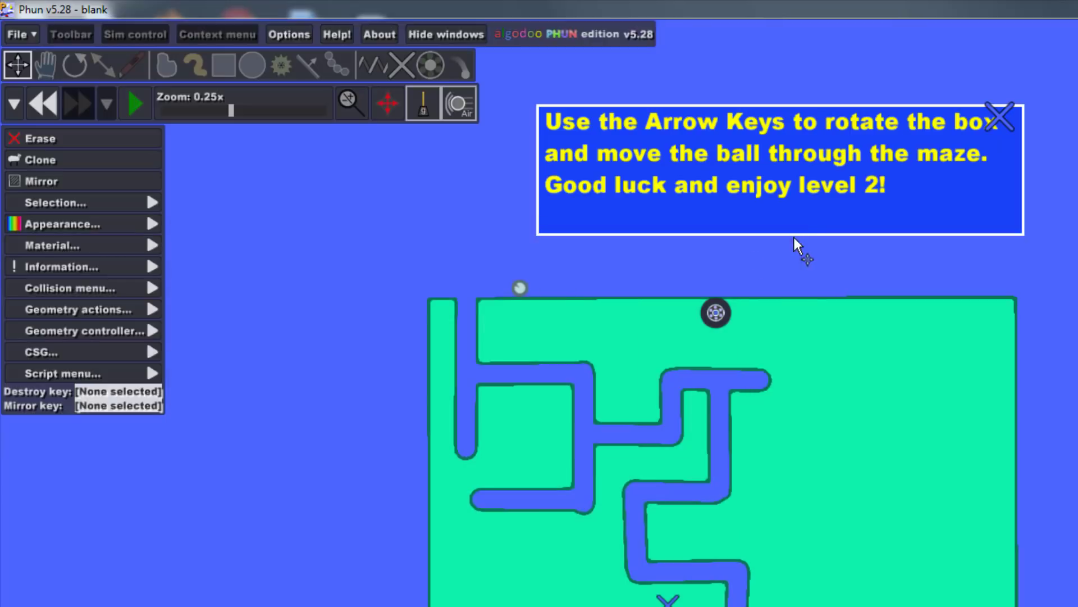
Try to save the scene as "Tilt game mdh" with the author's name filled in and the description blank.
{"action": "left_click", "coordinate": [19, 34]}
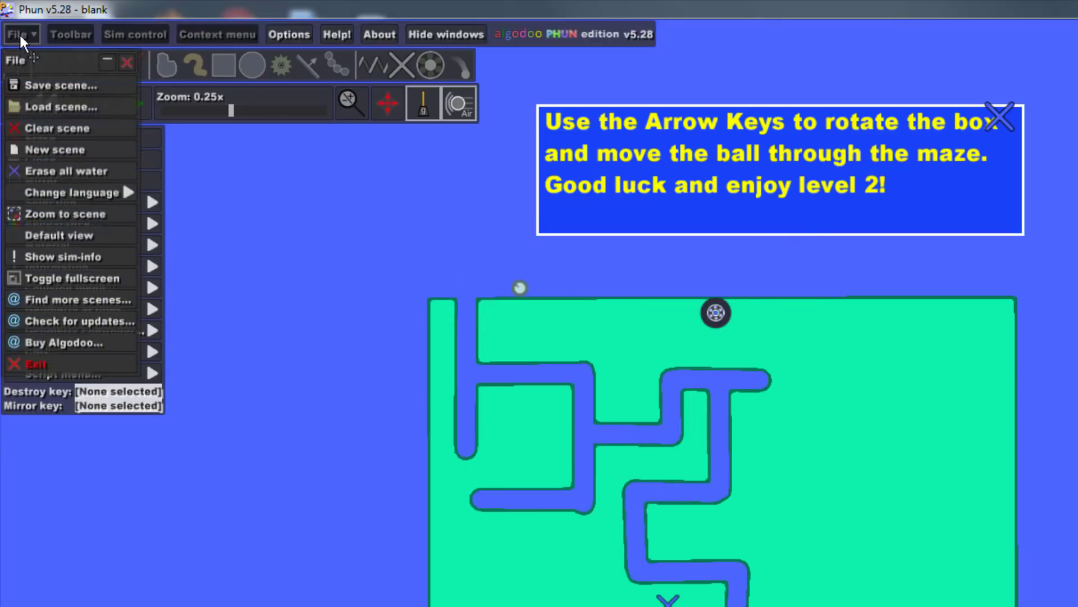
{"action": "left_click", "coordinate": [56, 86]}
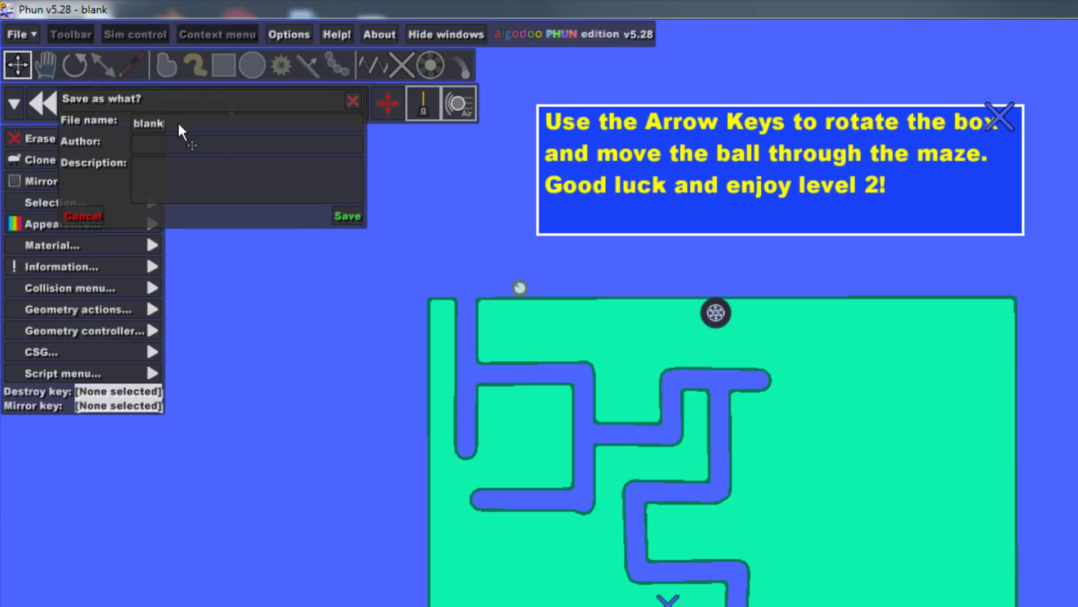
{"action": "key", "text": "BackSpace"}
{"action": "key", "text": "BackSpace"}
{"action": "key", "text": "BackSpace"}
{"action": "key", "text": "BackSpace"}
{"action": "key", "text": "BackSpace"}
{"action": "type", "text": "Tilt game mdh"}
{"action": "left_click", "coordinate": [195, 138]}
{"action": "type", "text": "mr. ha"}
{"action": "left_click", "coordinate": [247, 164]}
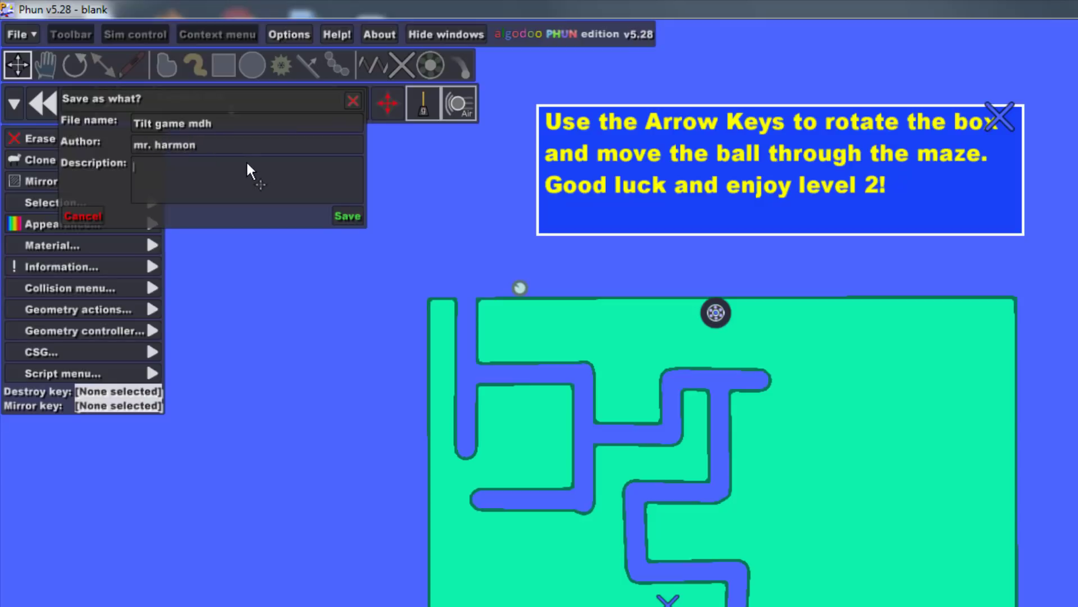
{"action": "type", "text": "se"}
{"action": "key", "text": "BackSpace"}
{"action": "key", "text": "BackSpace"}
{"action": "left_click", "coordinate": [346, 214]}
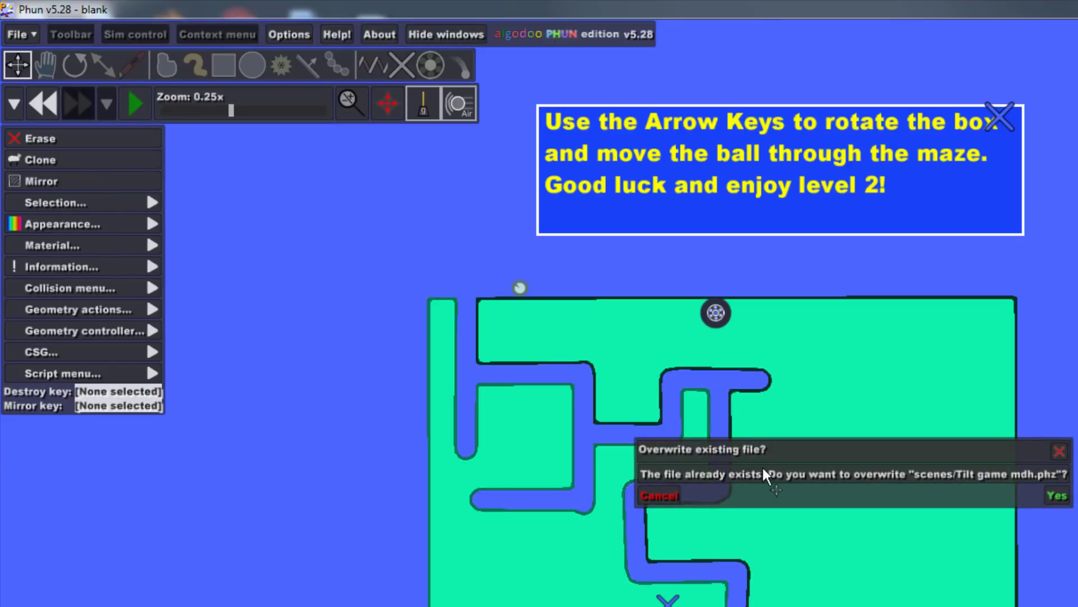
{"action": "left_click", "coordinate": [1041, 494]}
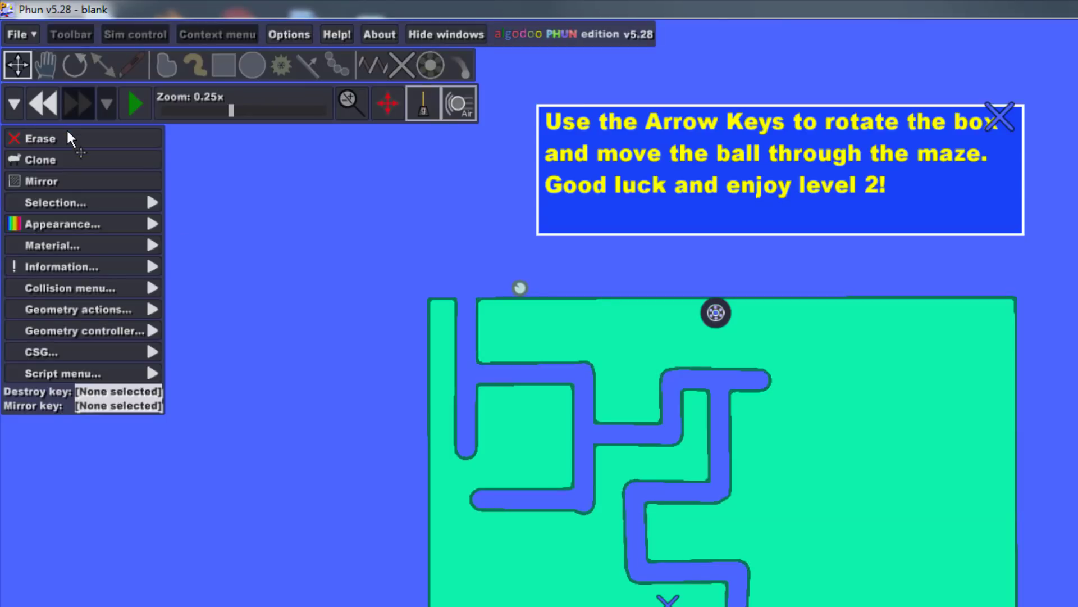
Save the scene as "Fun Tilt game MDH 2019" with the author's name filled in.
{"action": "key", "text": "ctrl+s"}
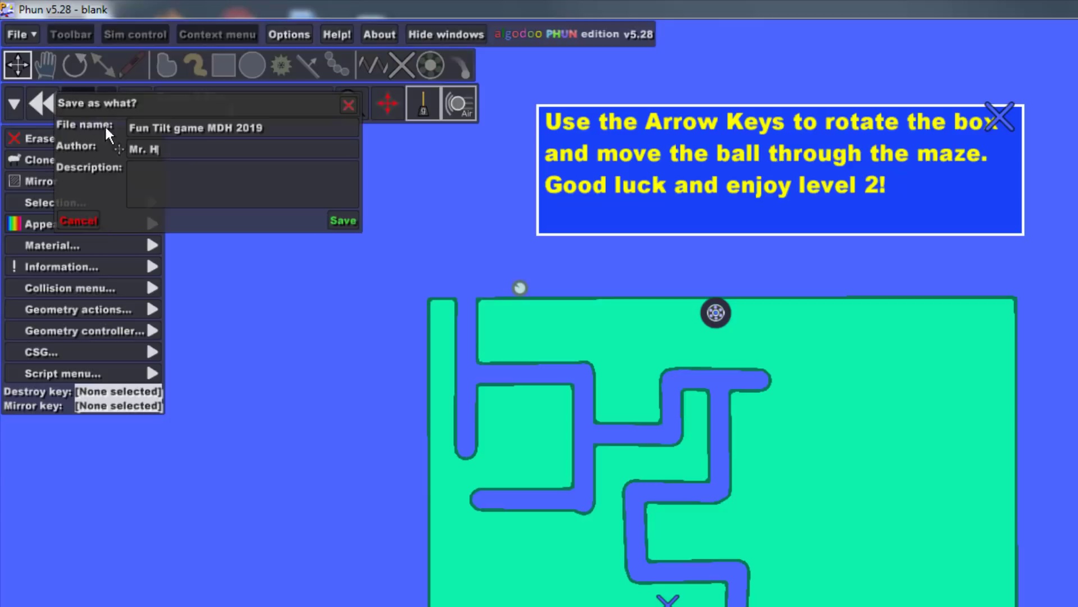
{"action": "left_click", "coordinate": [342, 220]}
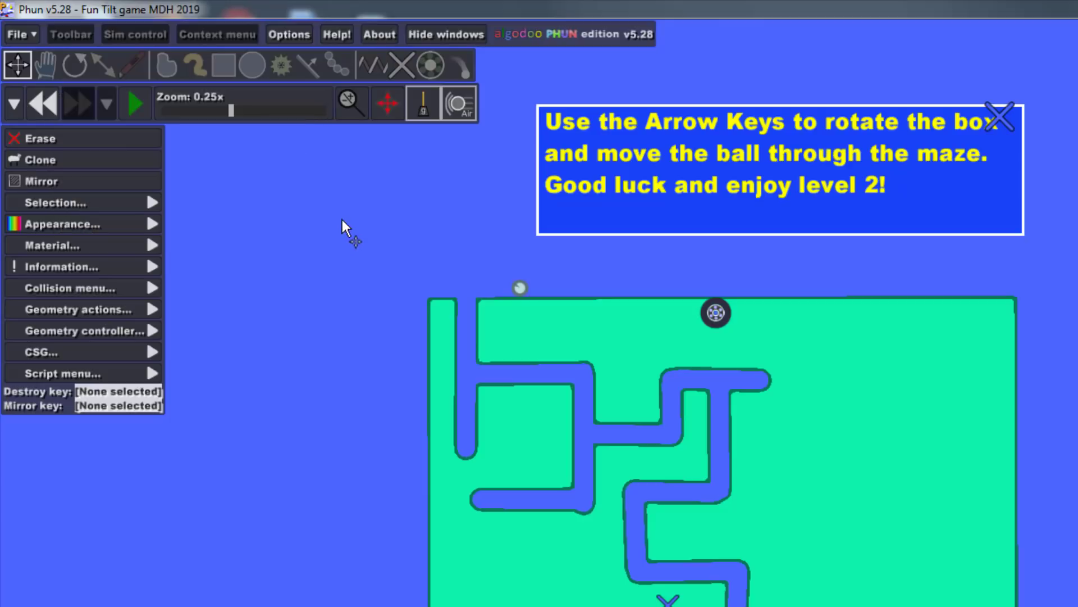